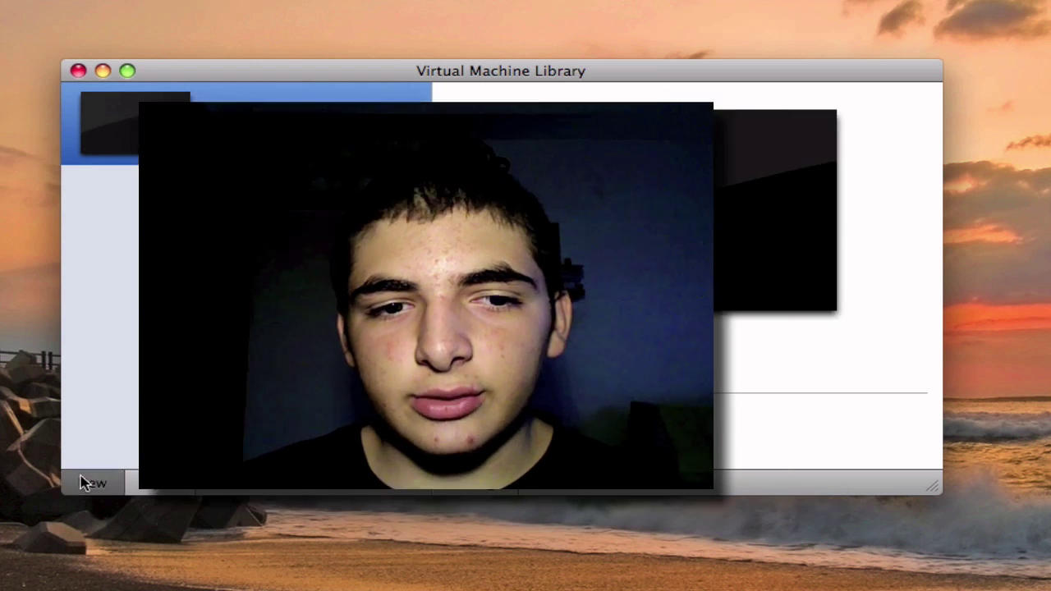
Step: Click New in the Virtual Machine Library to launch the New Virtual Machine Assistant
{"action": "left_click", "coordinate": [82, 482]}
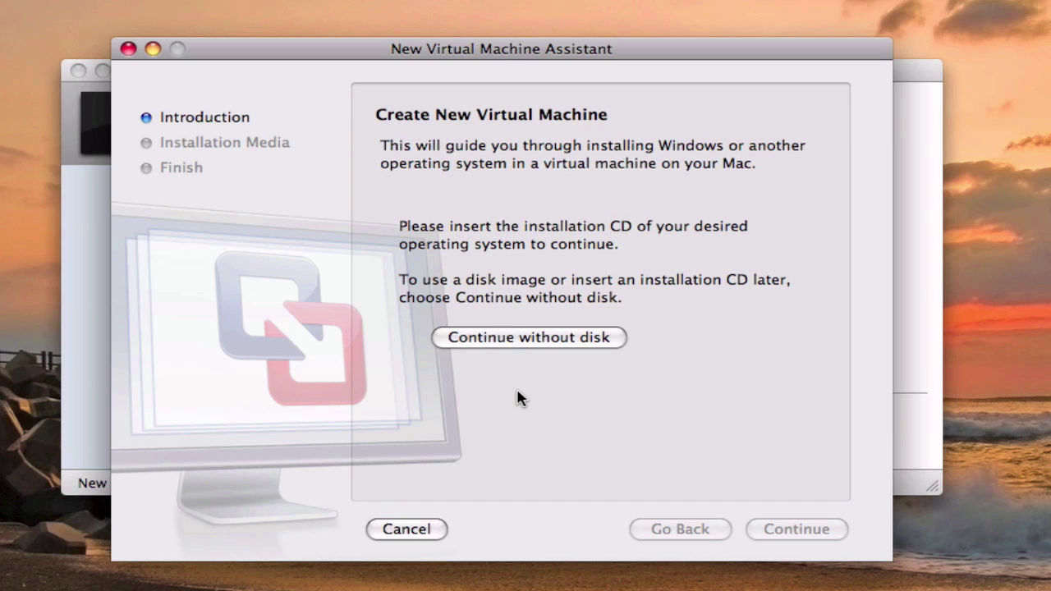
Step: Use Windows XP SP2 Pro.iso from LaCie HD > Documents > Big Downloads > Finished Downloads > OS as installation media
{"action": "left_click", "coordinate": [499, 351]}
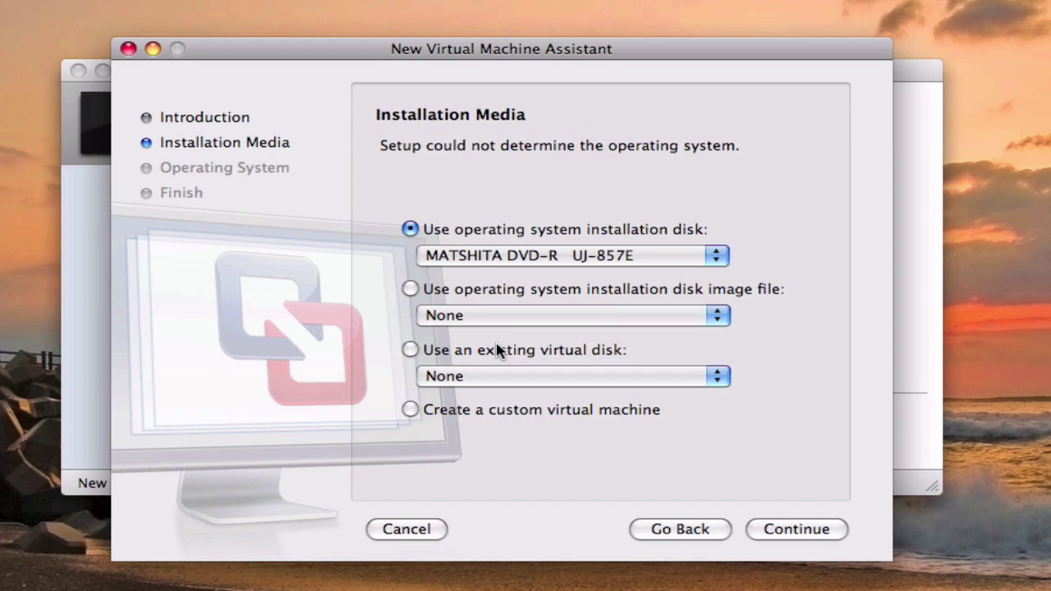
{"action": "left_click", "coordinate": [463, 289]}
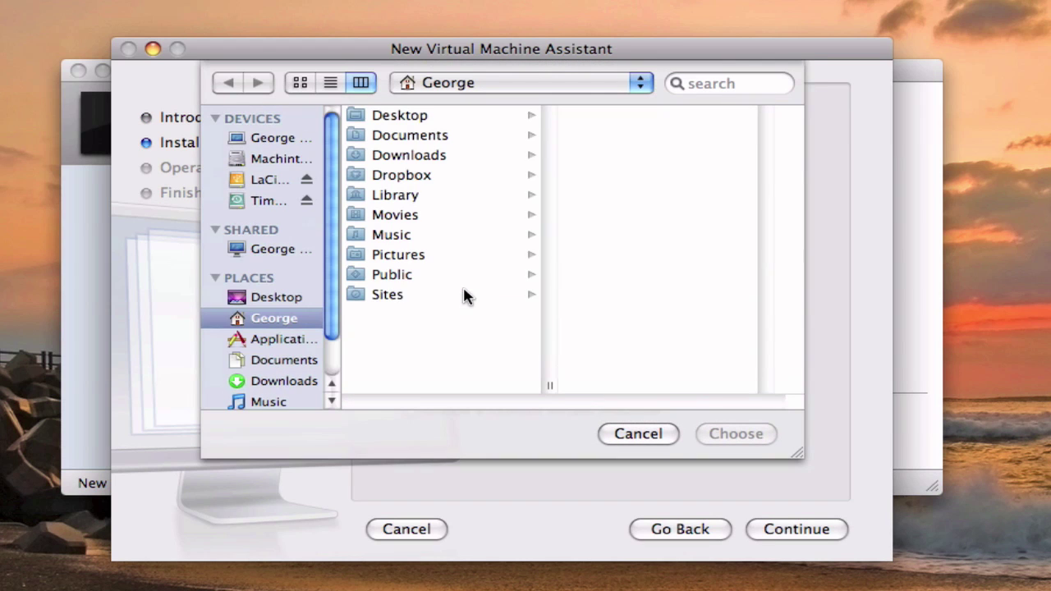
{"action": "left_click", "coordinate": [264, 179]}
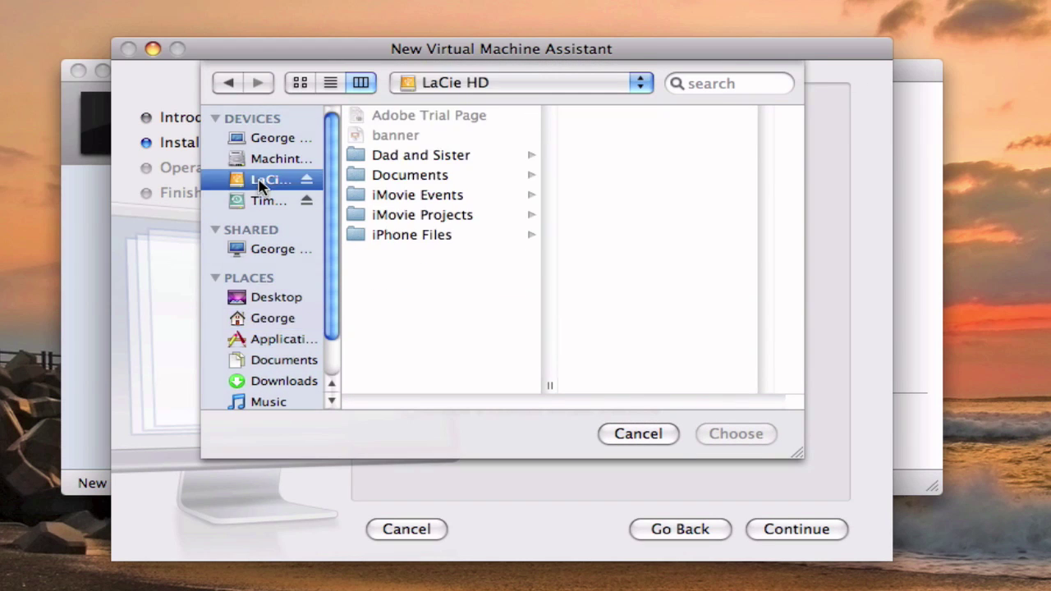
{"action": "left_click", "coordinate": [405, 177]}
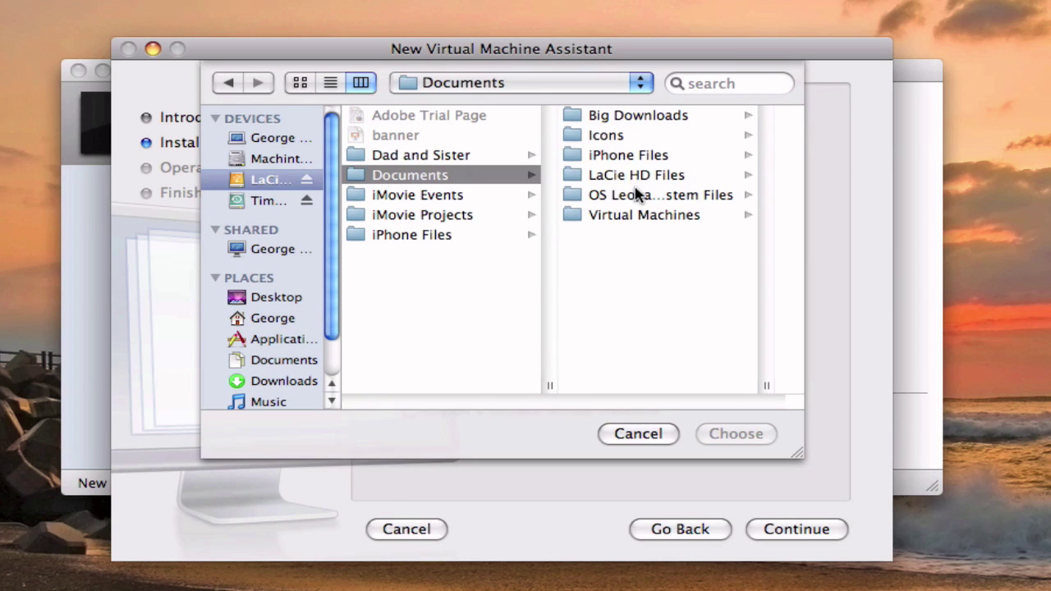
{"action": "left_click", "coordinate": [612, 118]}
{"action": "left_click", "coordinate": [663, 118]}
{"action": "scroll", "coordinate": [650, 270], "scroll_direction": "down", "scroll_amount": 15}
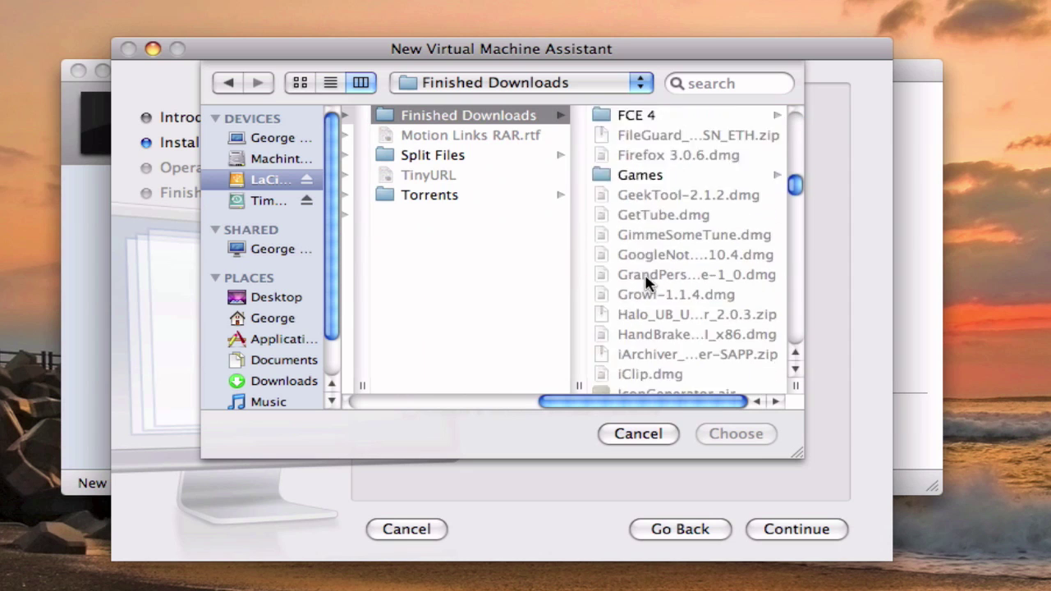
{"action": "scroll", "coordinate": [648, 283], "scroll_direction": "down", "scroll_amount": 20}
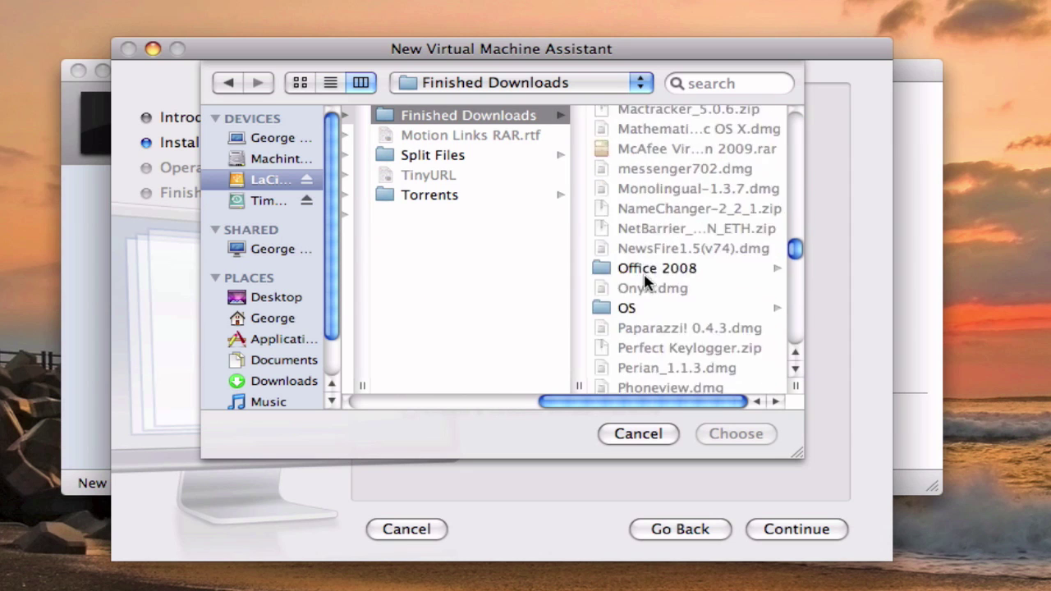
{"action": "scroll", "coordinate": [644, 283], "scroll_direction": "down", "scroll_amount": 4}
{"action": "left_click", "coordinate": [622, 234]}
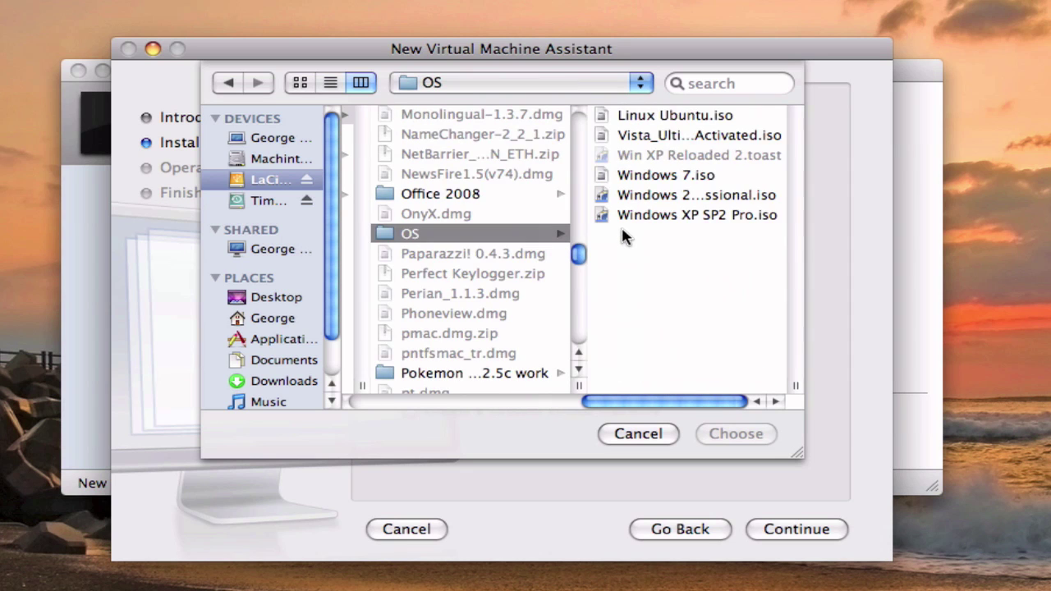
{"action": "left_click", "coordinate": [694, 220]}
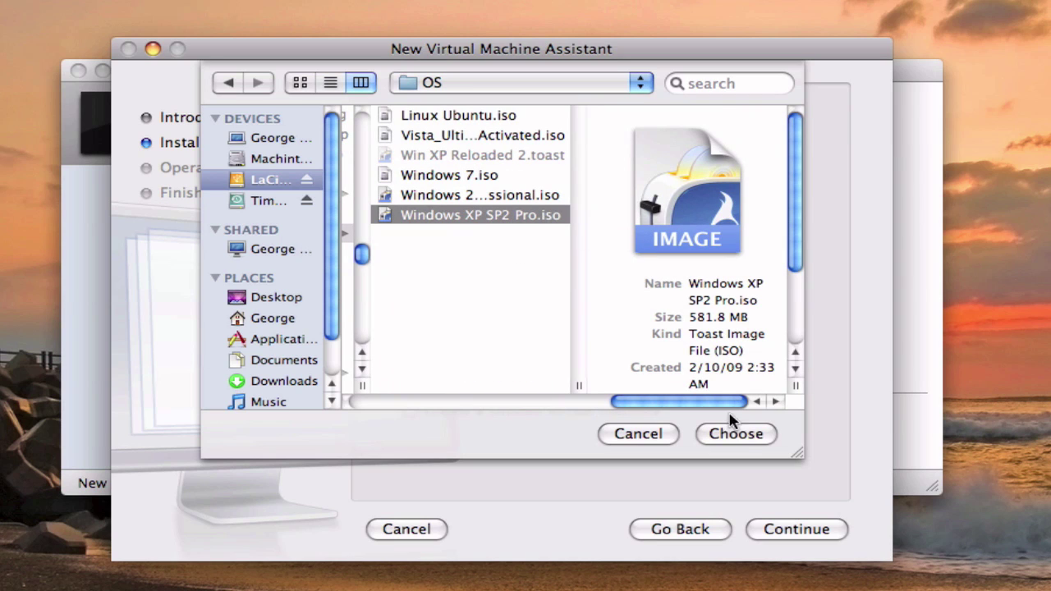
{"action": "left_click", "coordinate": [739, 434]}
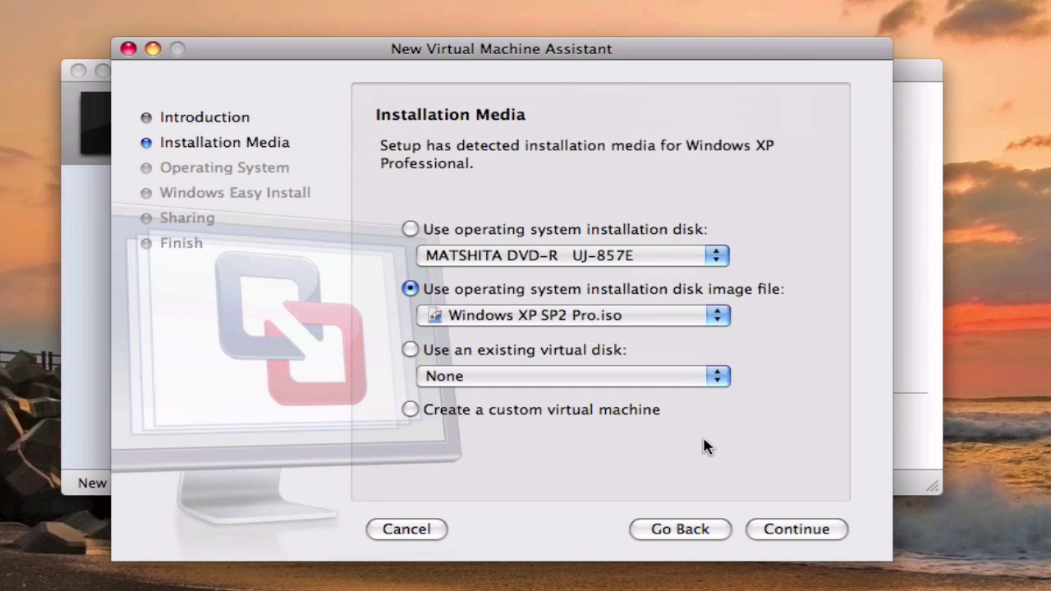
Step: Accept Windows XP Professional, enter and confirm the Easy Install account password, then launch KCNScrew from the Dock
{"action": "left_click", "coordinate": [782, 530]}
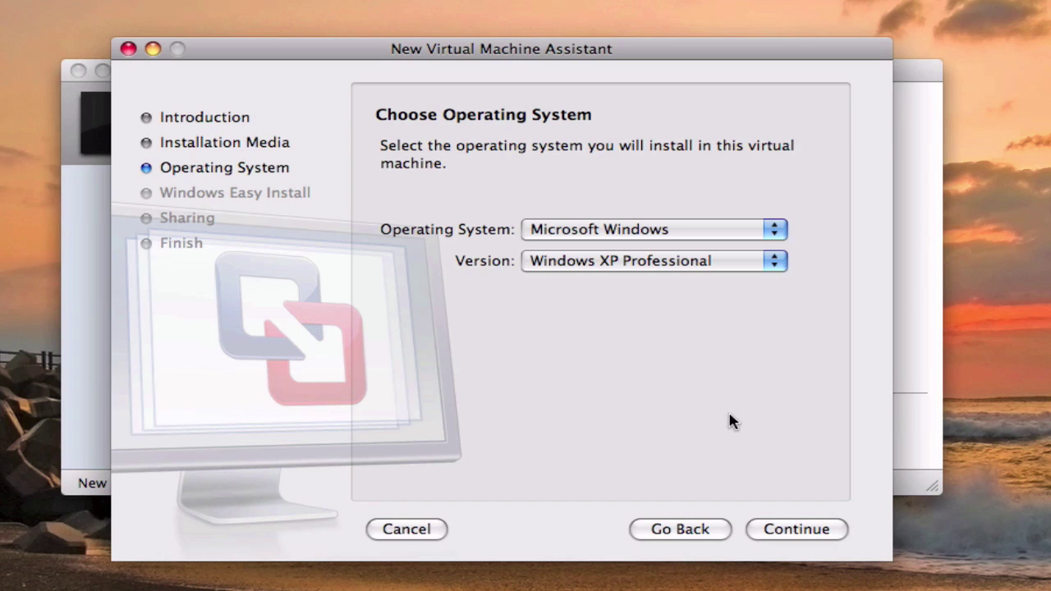
{"action": "left_click", "coordinate": [793, 529]}
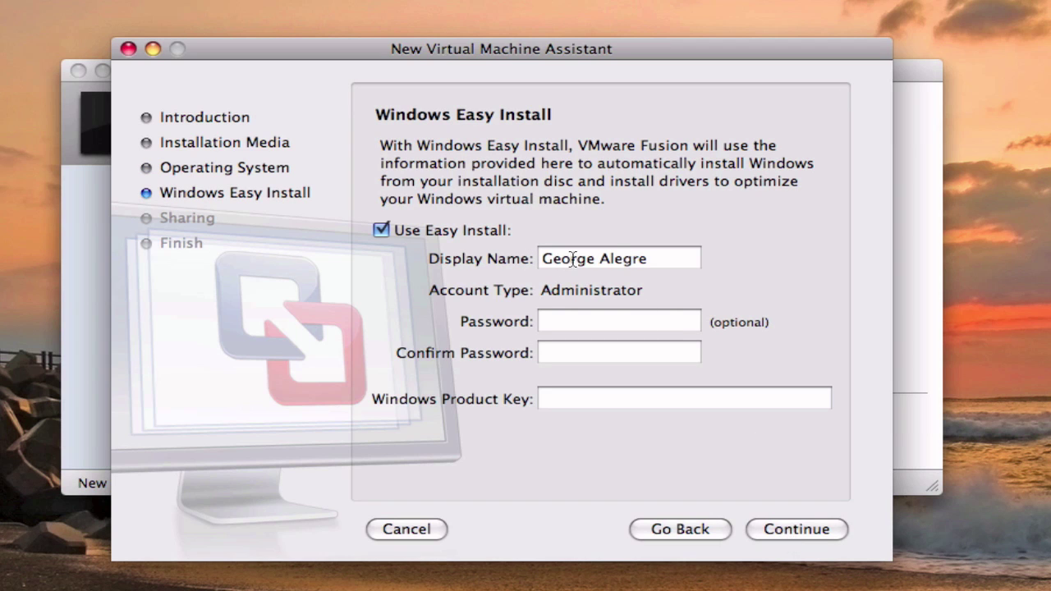
{"action": "left_click", "coordinate": [555, 312]}
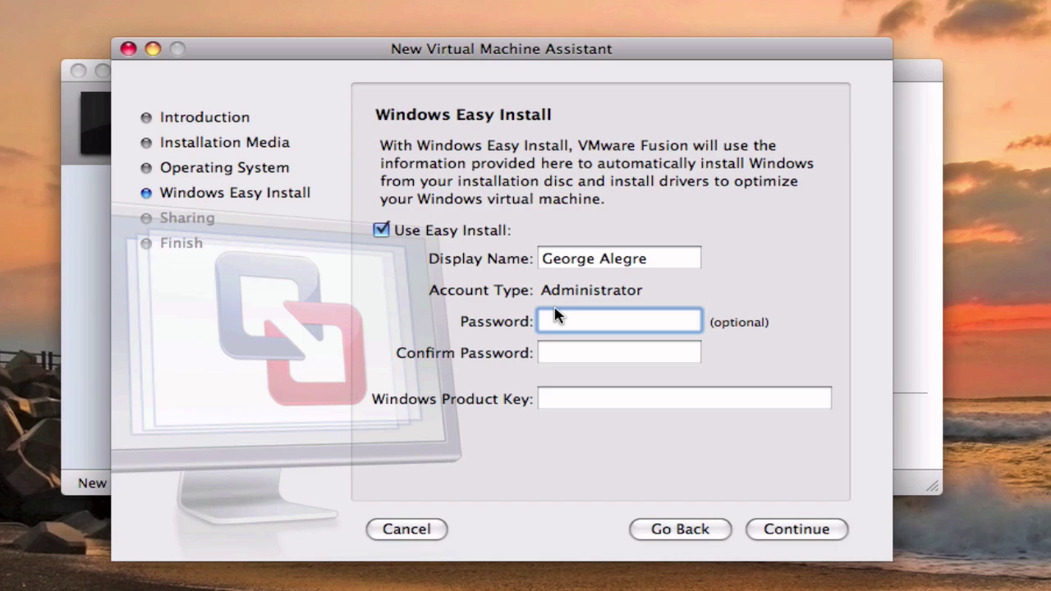
{"action": "type", "text": "•••••"}
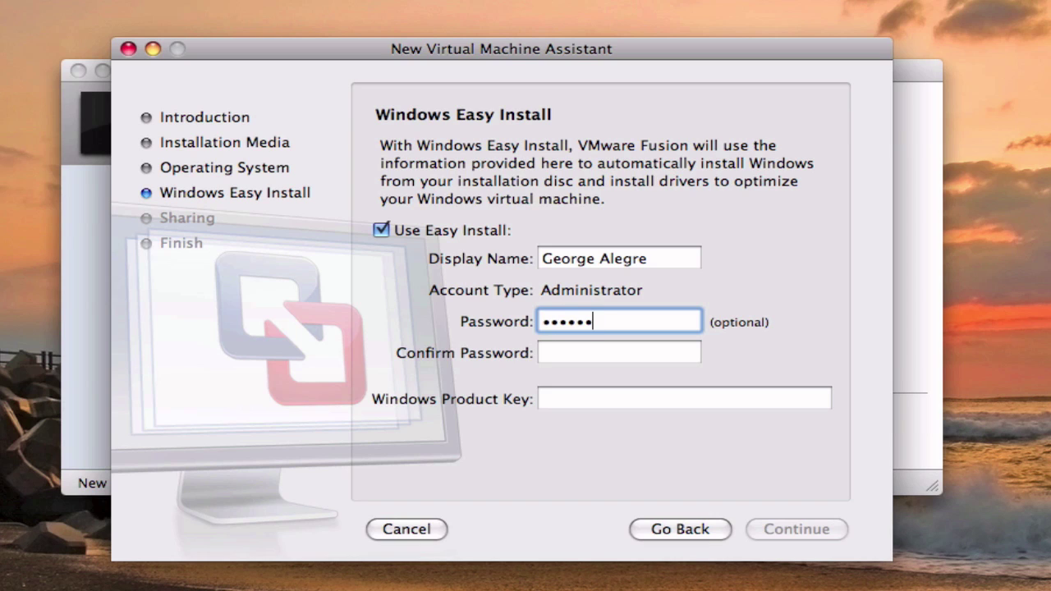
{"action": "left_click", "coordinate": [574, 352]}
{"action": "type", "text": "•••"}
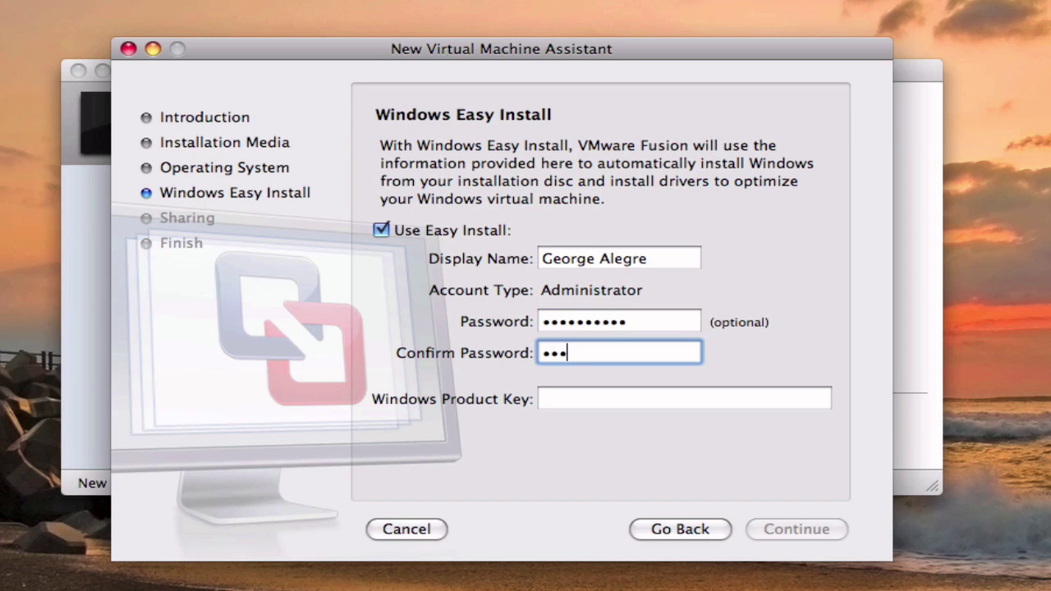
{"action": "type", "text": "•••••••"}
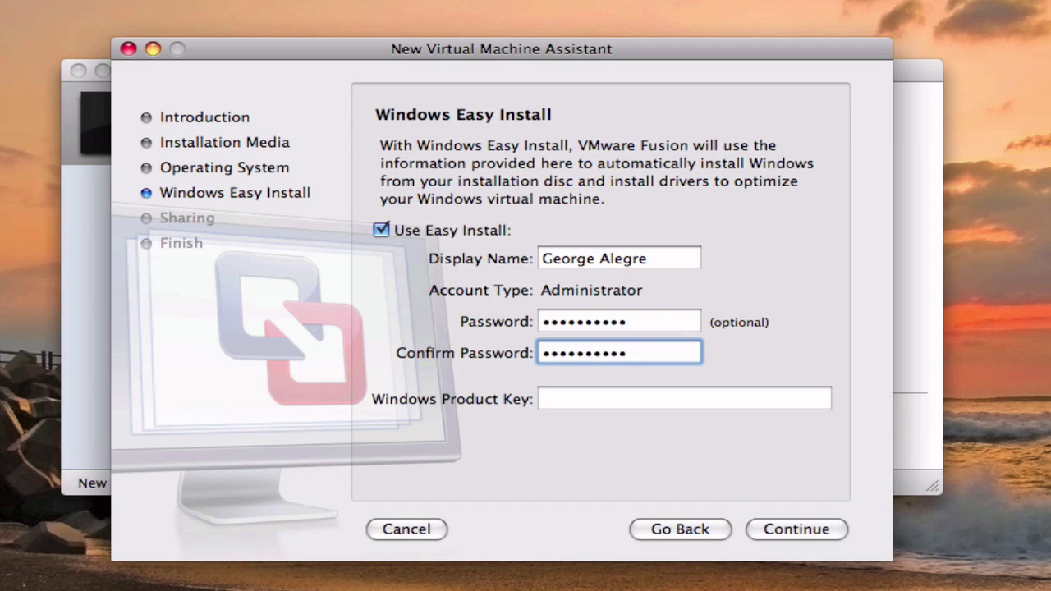
{"action": "left_click", "coordinate": [687, 578]}
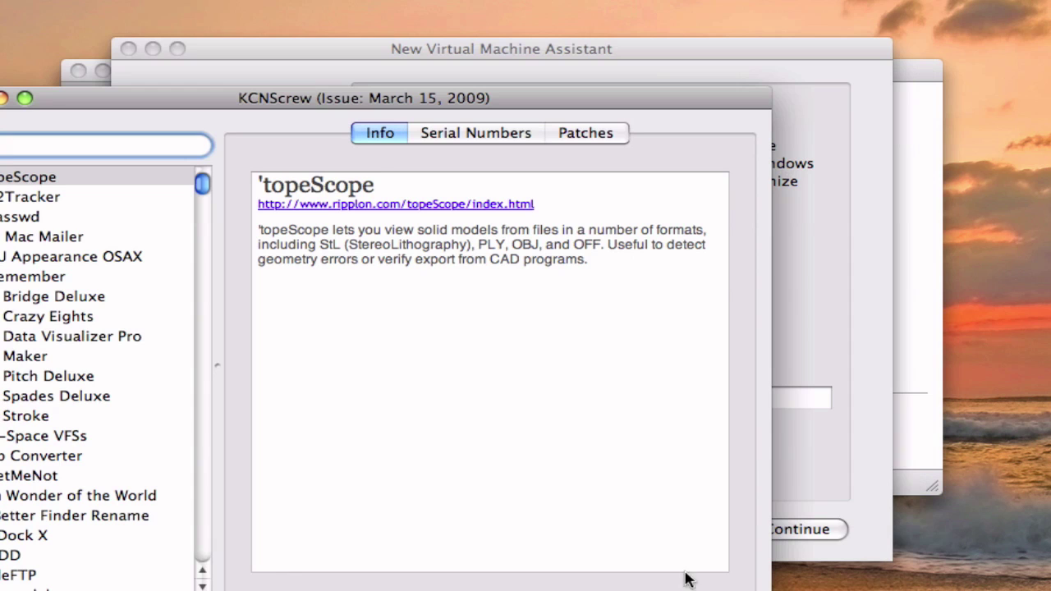
Step: Search KCNScrew for 'win', select the first Windows XP Pro serial number, and quit KCNScrew
{"action": "type", "text": "windows"}
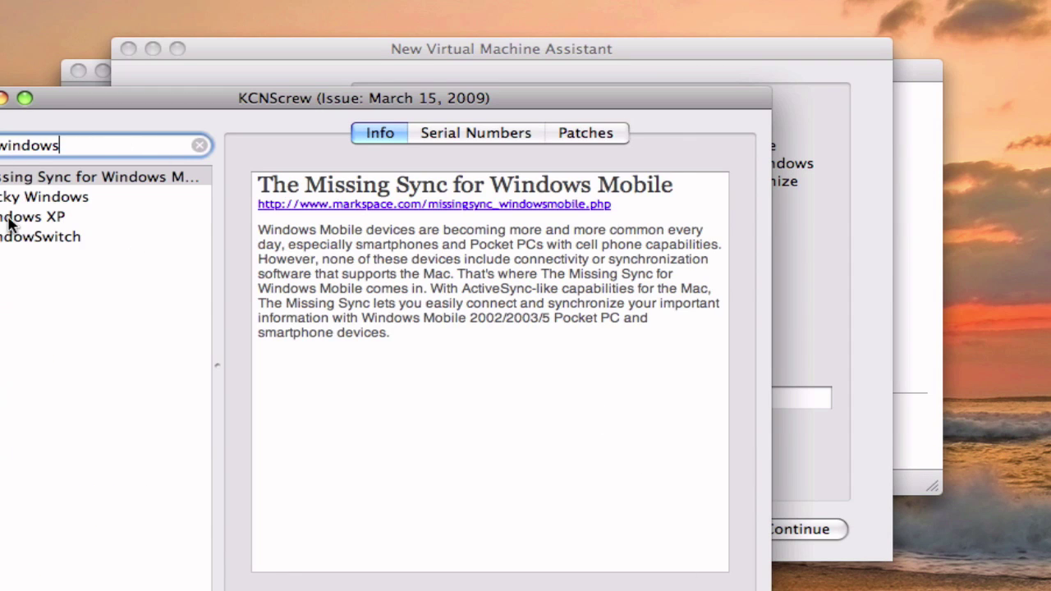
{"action": "left_click", "coordinate": [10, 218]}
{"action": "left_click", "coordinate": [492, 139]}
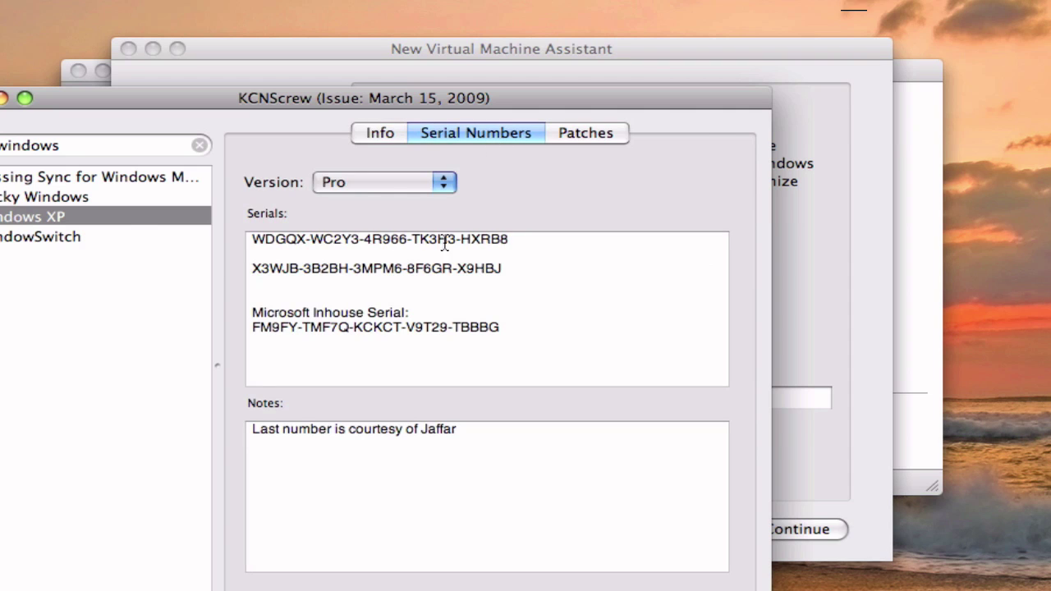
{"action": "left_click_drag", "start_coordinate": [519, 239], "coordinate": [215, 236]}
{"action": "key", "text": "super+c"}
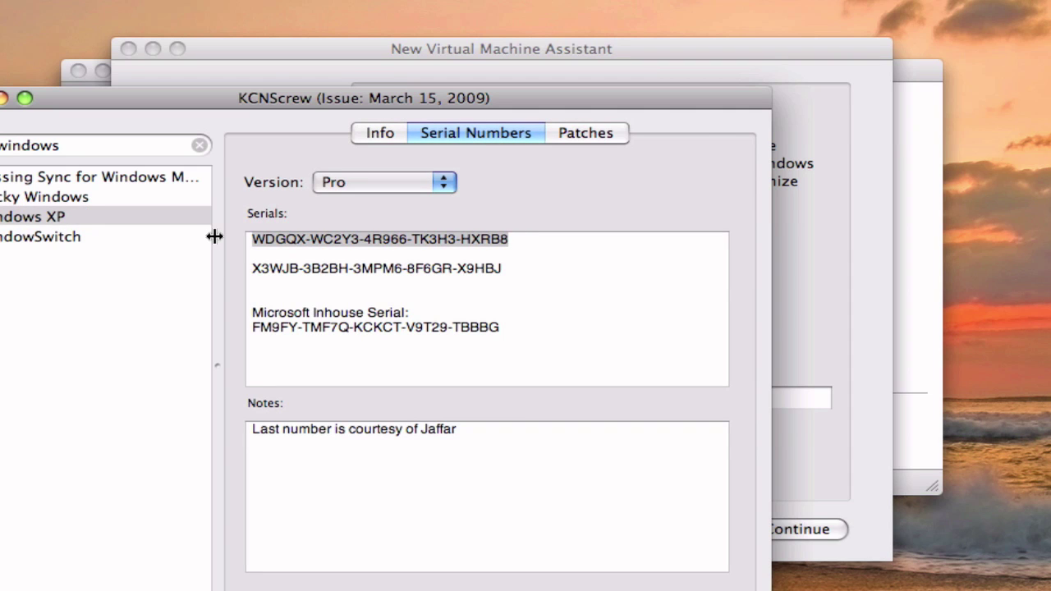
{"action": "key", "text": "super+q"}
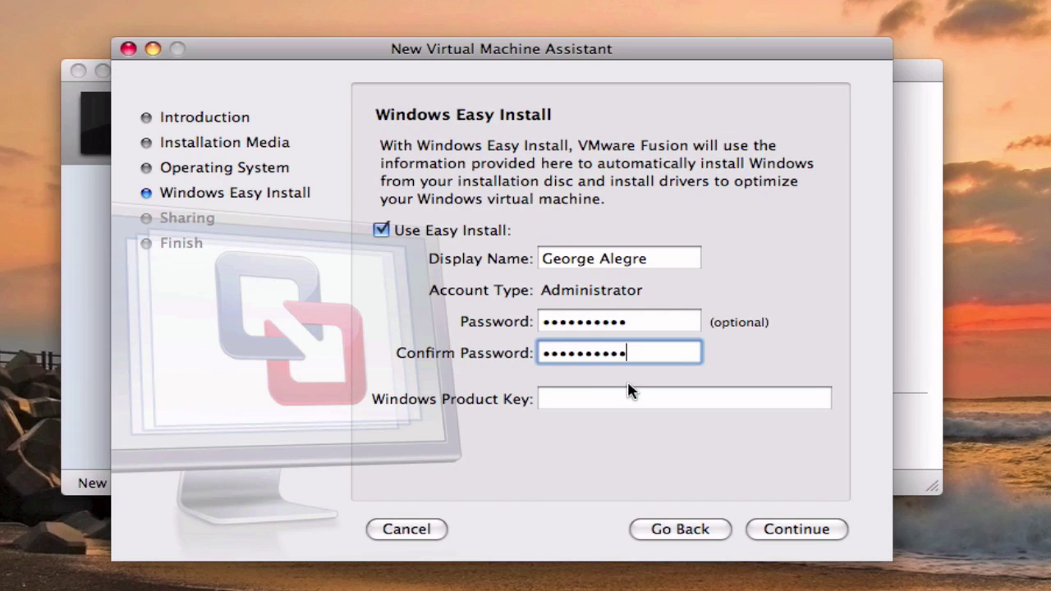
Step: Paste the copied product key and give the shared home folder read and write access
{"action": "left_click", "coordinate": [624, 396]}
{"action": "key", "text": "super+v"}
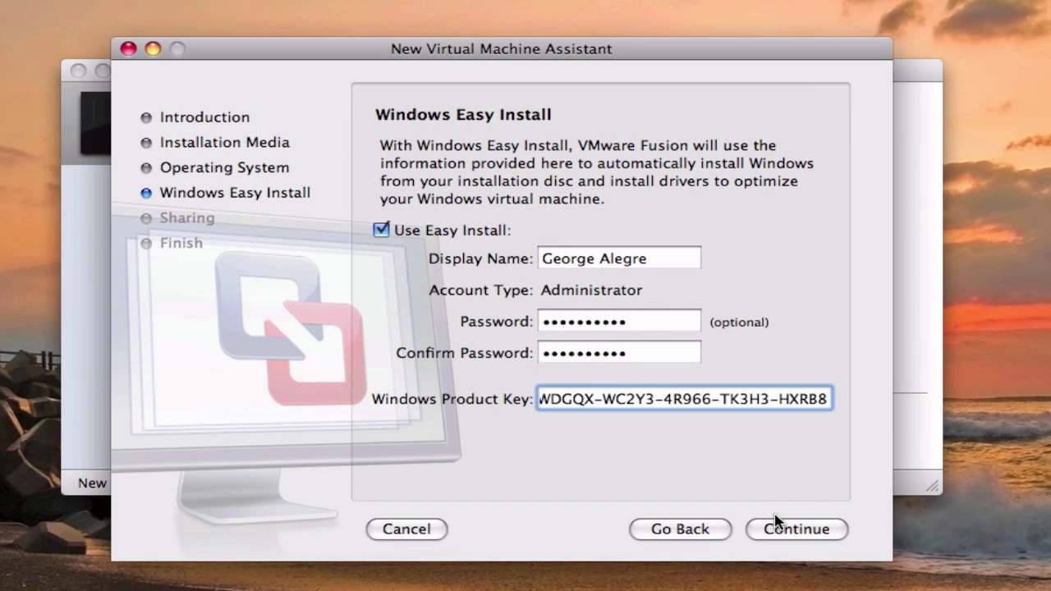
{"action": "left_click", "coordinate": [780, 528]}
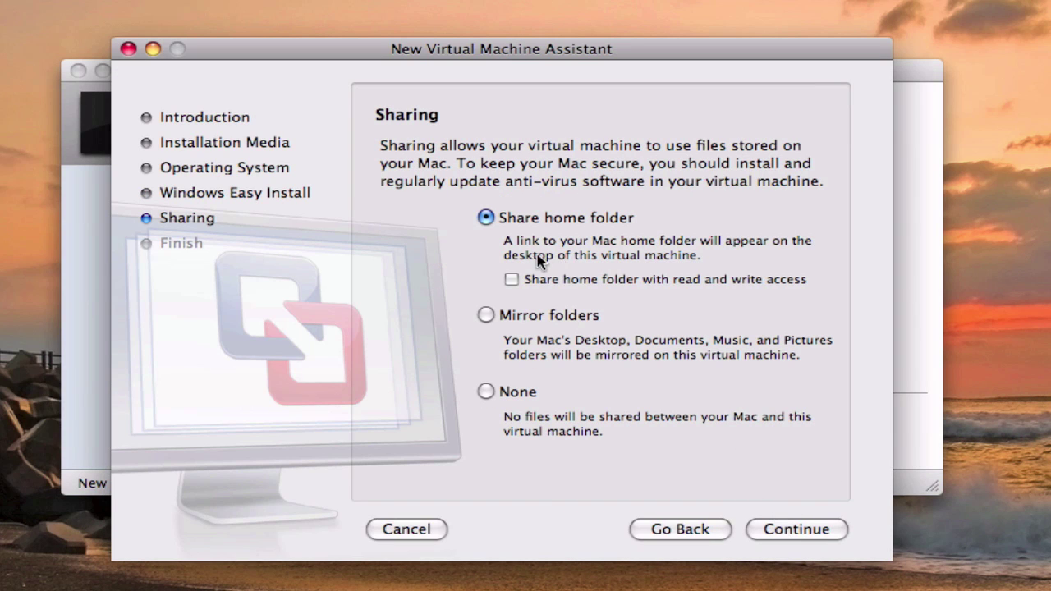
{"action": "left_click", "coordinate": [517, 276]}
{"action": "left_click", "coordinate": [790, 527]}
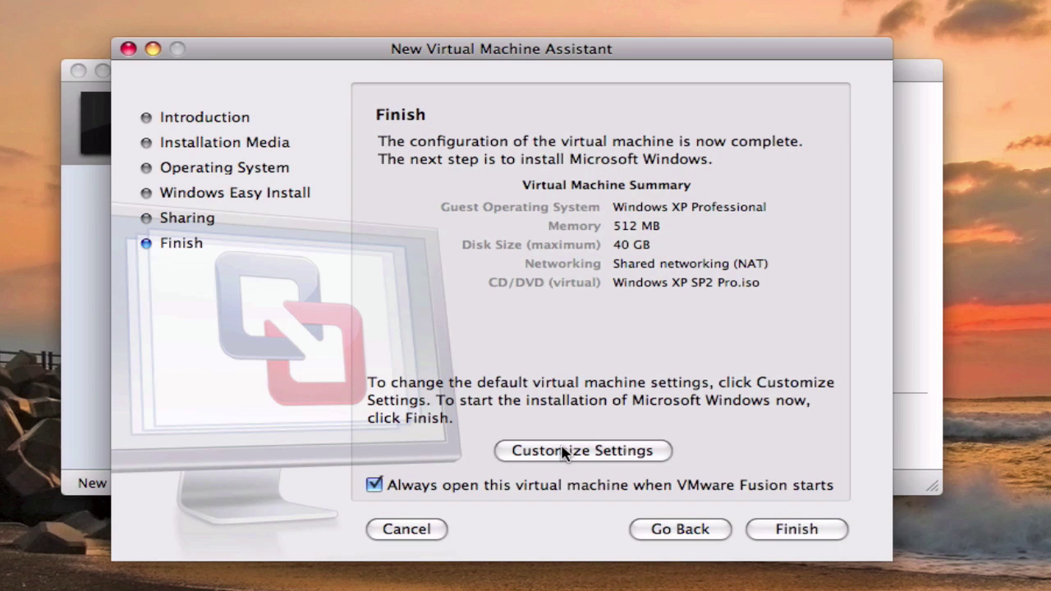
Step: Turn off opening at Fusion startup, choose to customise settings, and save the machine on LaCie HD
{"action": "left_click", "coordinate": [523, 485]}
{"action": "left_click", "coordinate": [557, 453]}
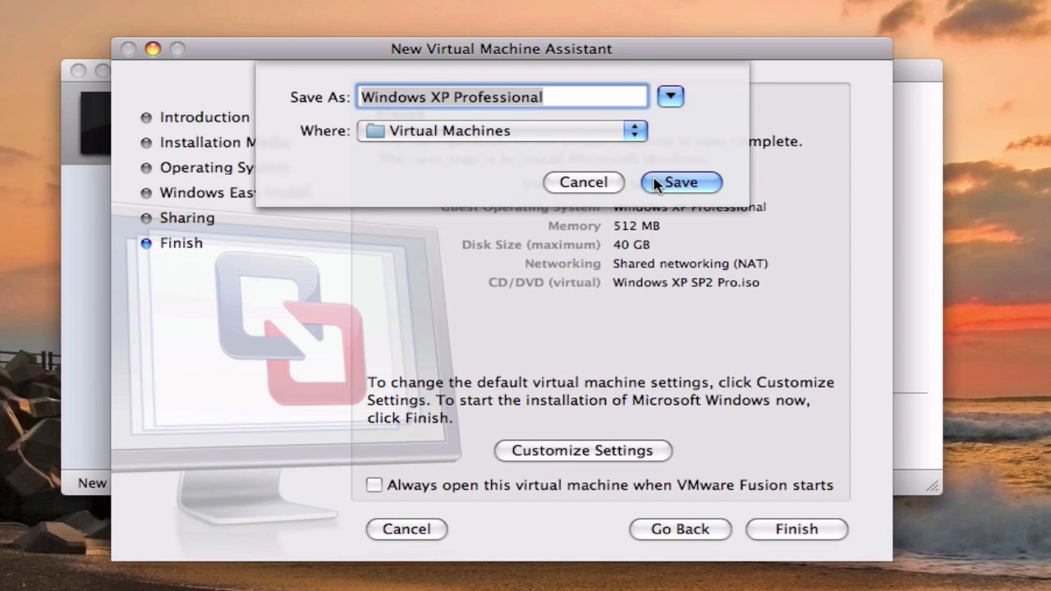
{"action": "left_click", "coordinate": [504, 134]}
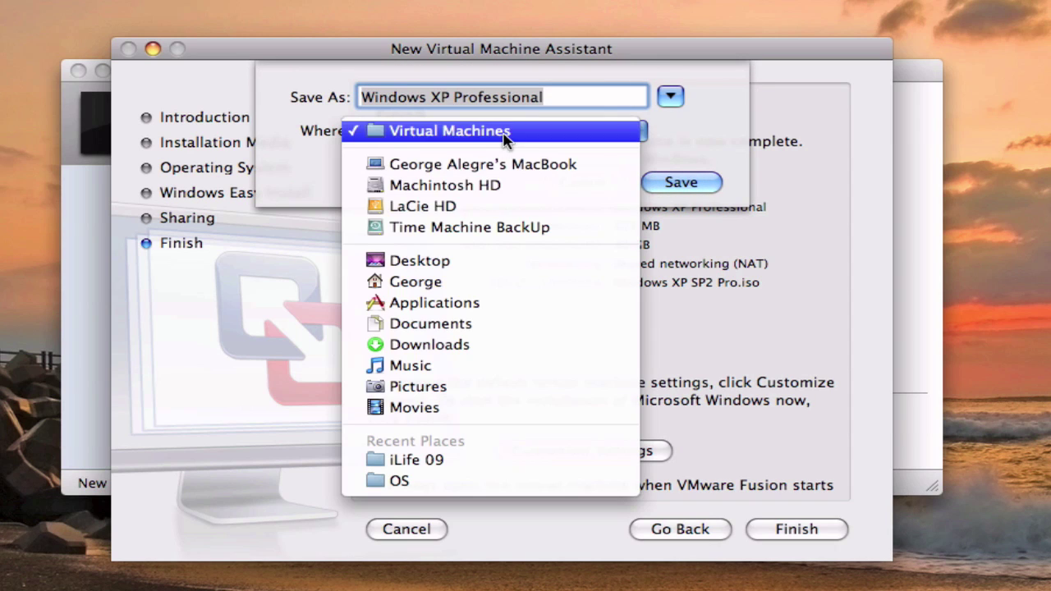
{"action": "left_click", "coordinate": [475, 207]}
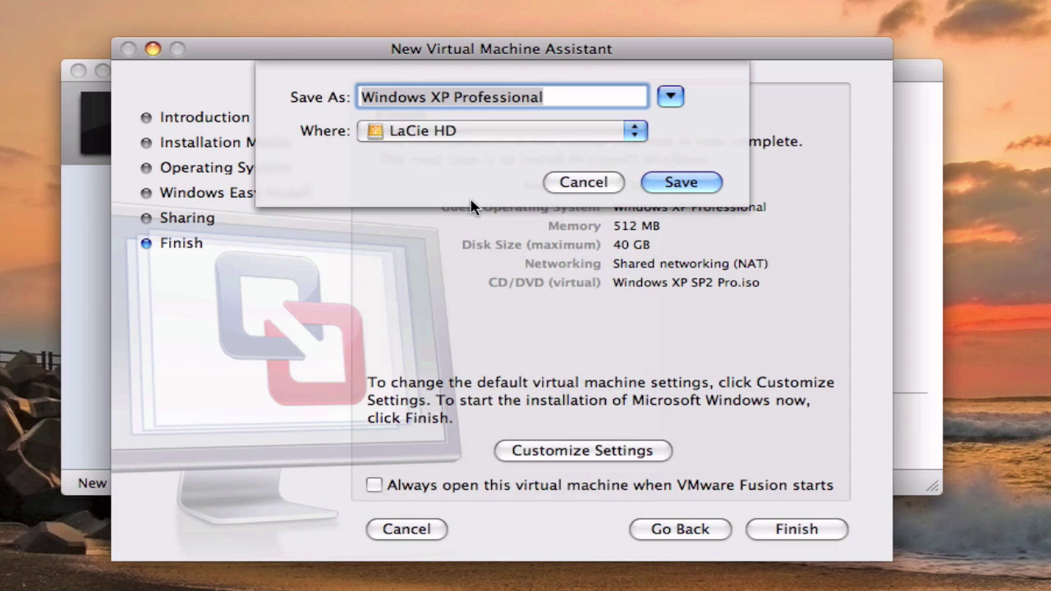
{"action": "left_click", "coordinate": [679, 184]}
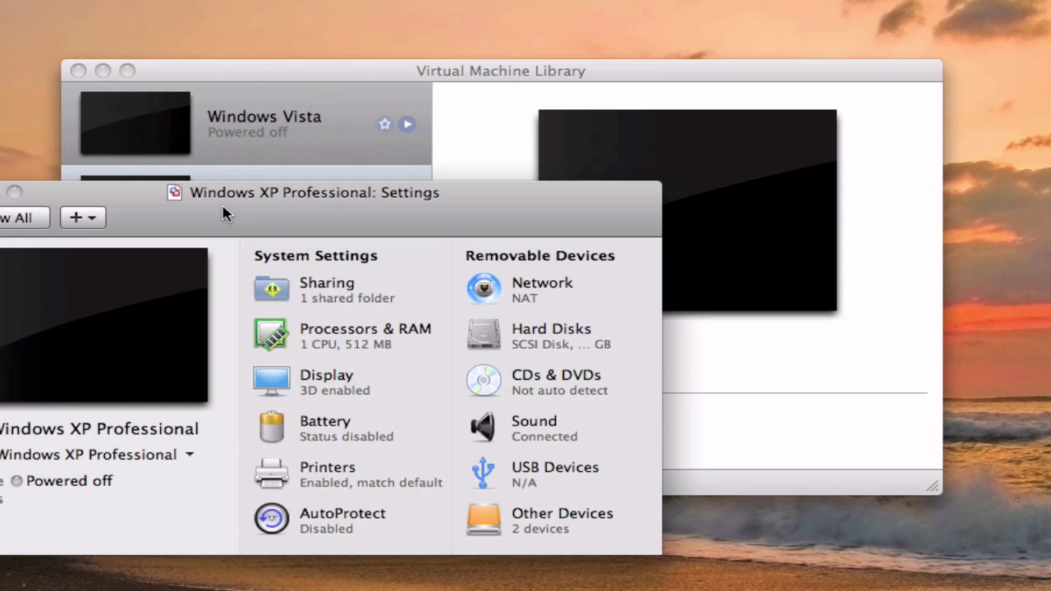
Step: Review the Sharing and Processors & RAM settings (1 CPU, 512 MB RAM)
{"action": "left_click_drag", "start_coordinate": [312, 230], "coordinate": [448, 21]}
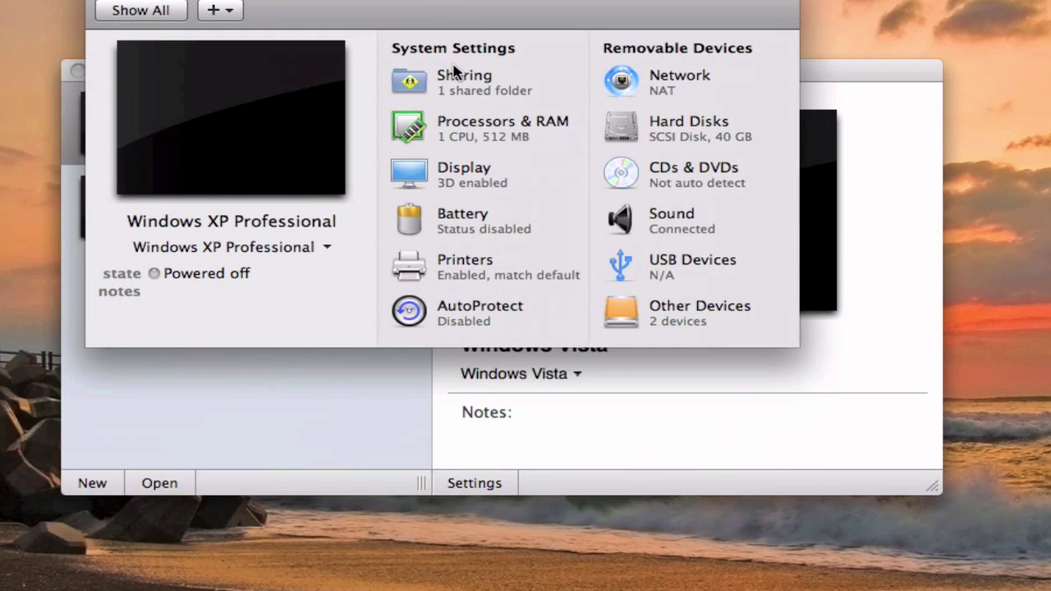
{"action": "left_click", "coordinate": [468, 79]}
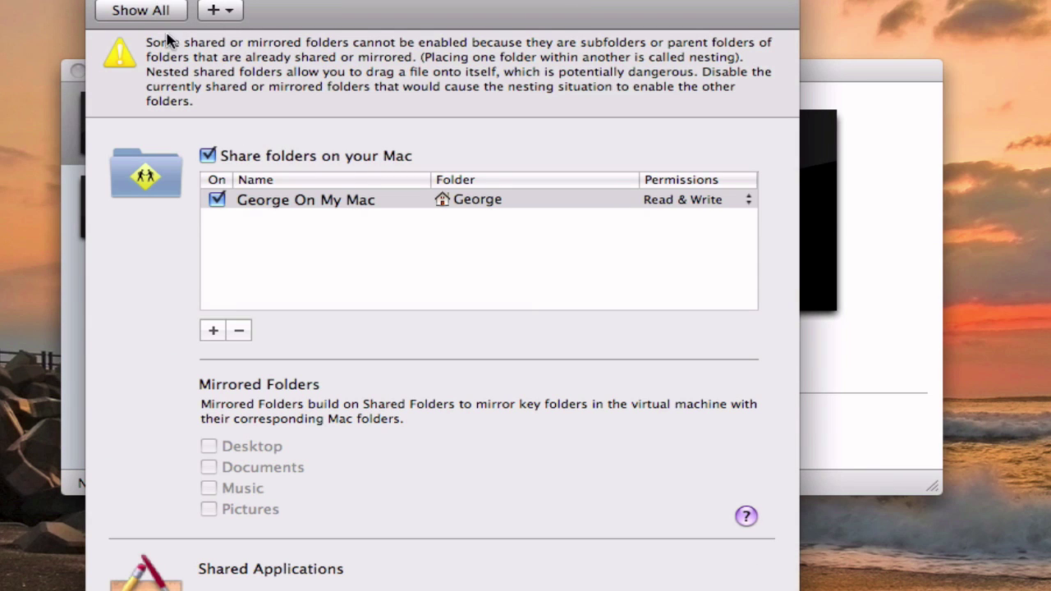
{"action": "left_click", "coordinate": [160, 15]}
{"action": "left_click", "coordinate": [409, 135]}
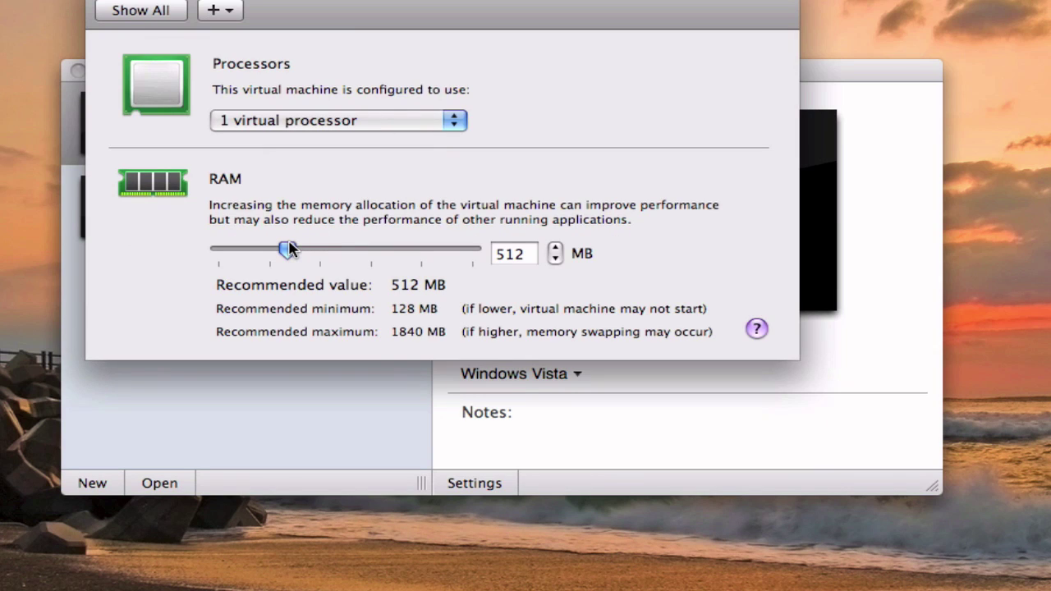
{"action": "left_click_drag", "start_coordinate": [288, 251], "coordinate": [288, 251]}
{"action": "left_click", "coordinate": [170, 16]}
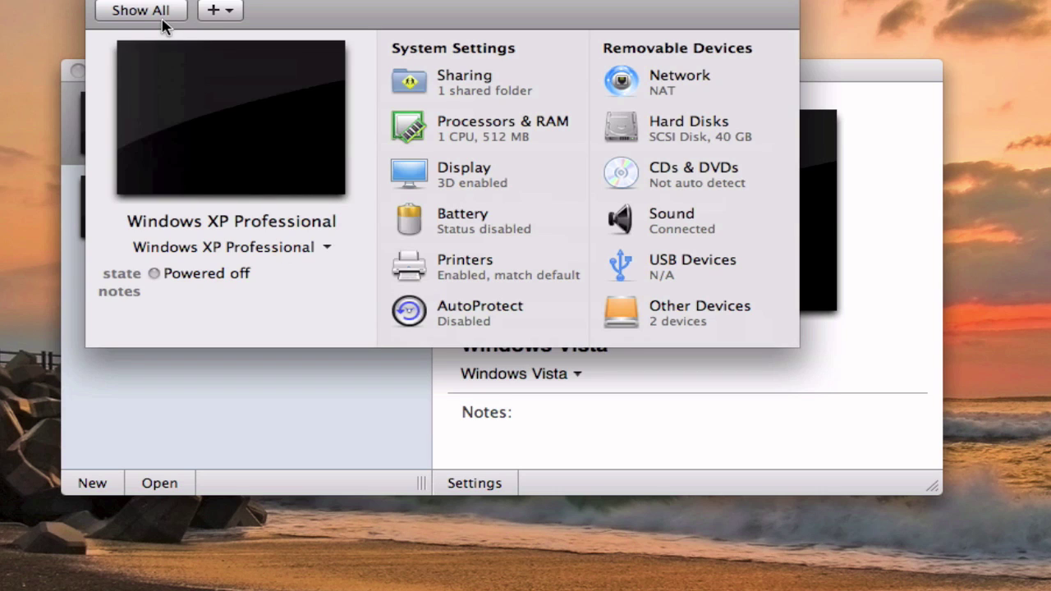
Step: Disable Accelerate 3D Graphics in the Display settings
{"action": "left_click", "coordinate": [430, 172]}
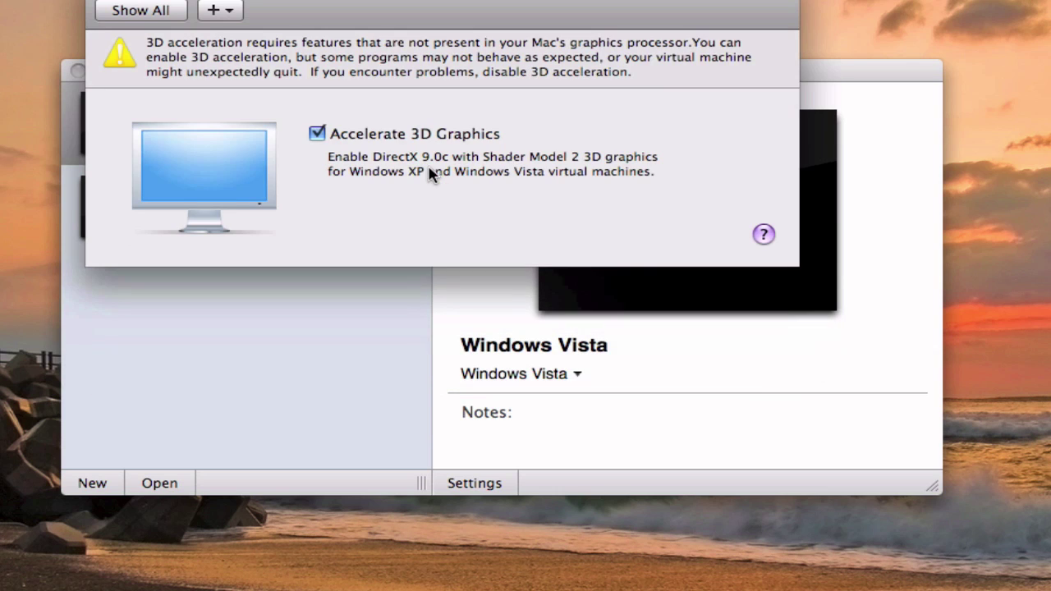
{"action": "left_click", "coordinate": [342, 131]}
{"action": "left_click", "coordinate": [151, 18]}
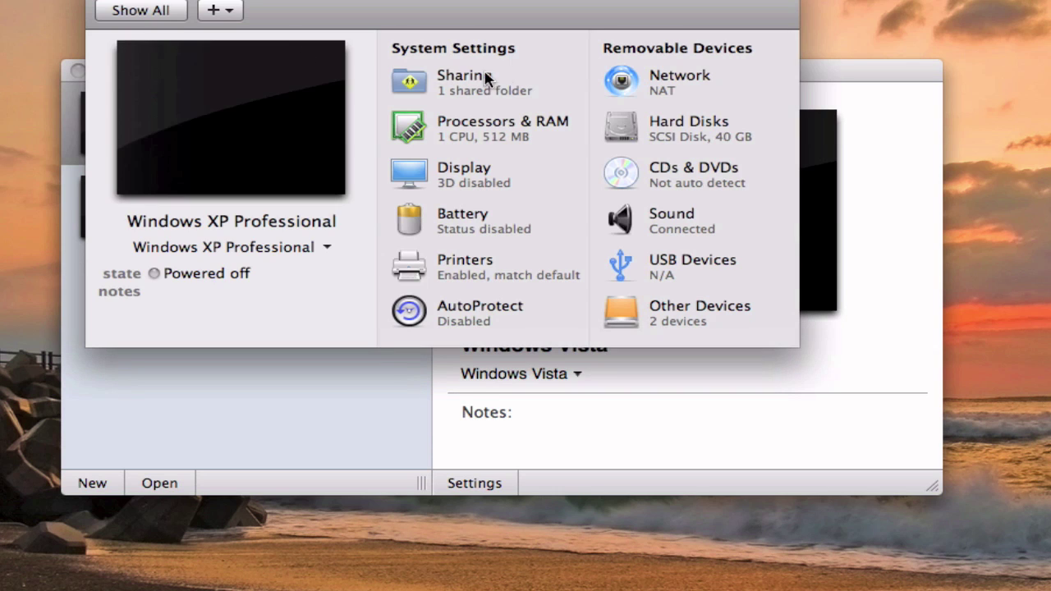
Step: Set the Hard Disk size to 12 GB, apply the change, and close the Settings window
{"action": "left_click", "coordinate": [676, 134]}
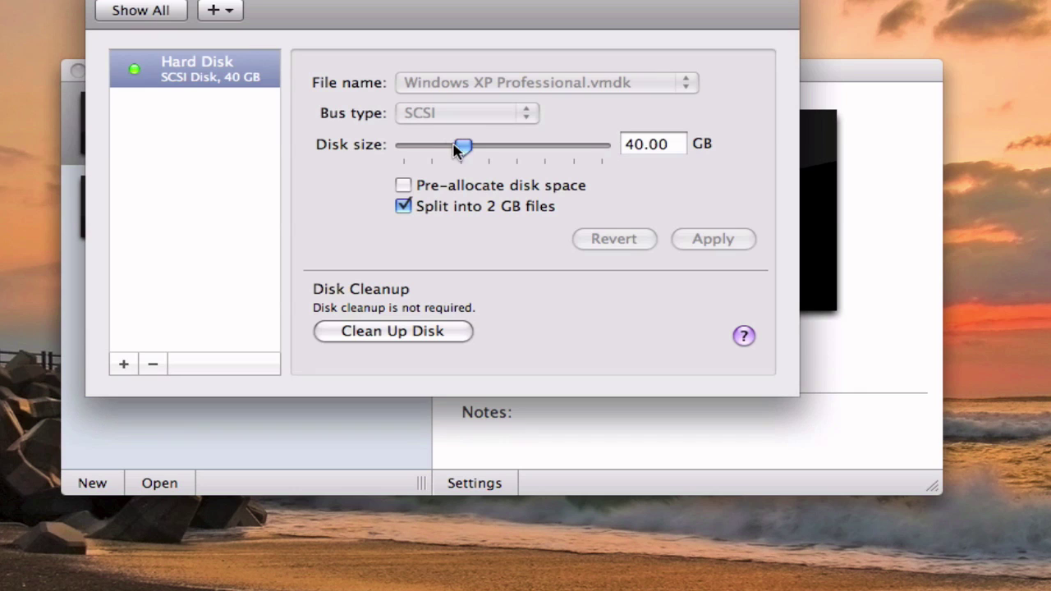
{"action": "left_click_drag", "start_coordinate": [463, 146], "coordinate": [427, 146]}
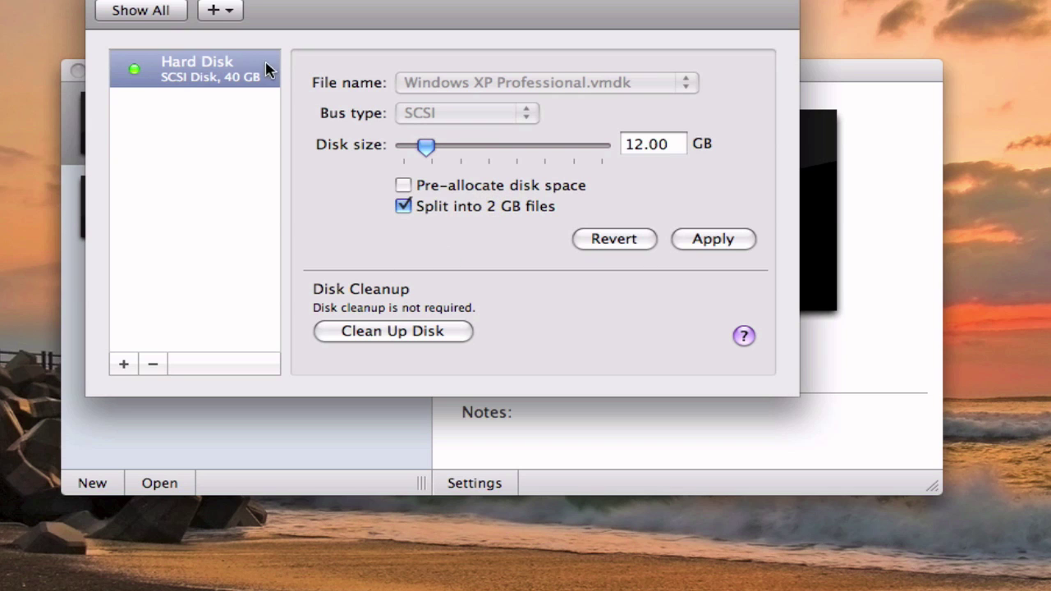
{"action": "left_click", "coordinate": [187, 15]}
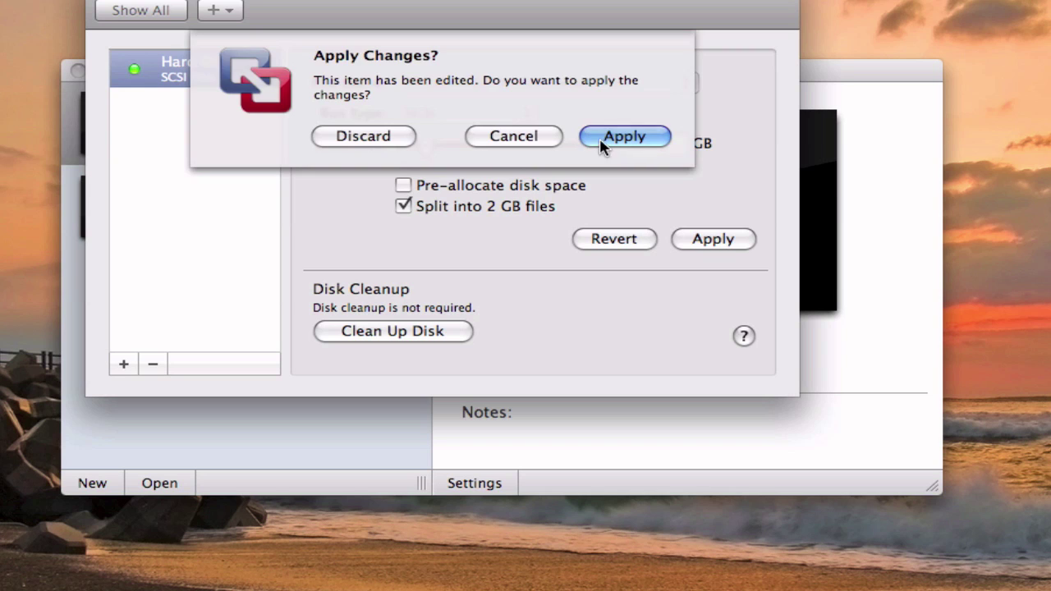
{"action": "left_click", "coordinate": [614, 136]}
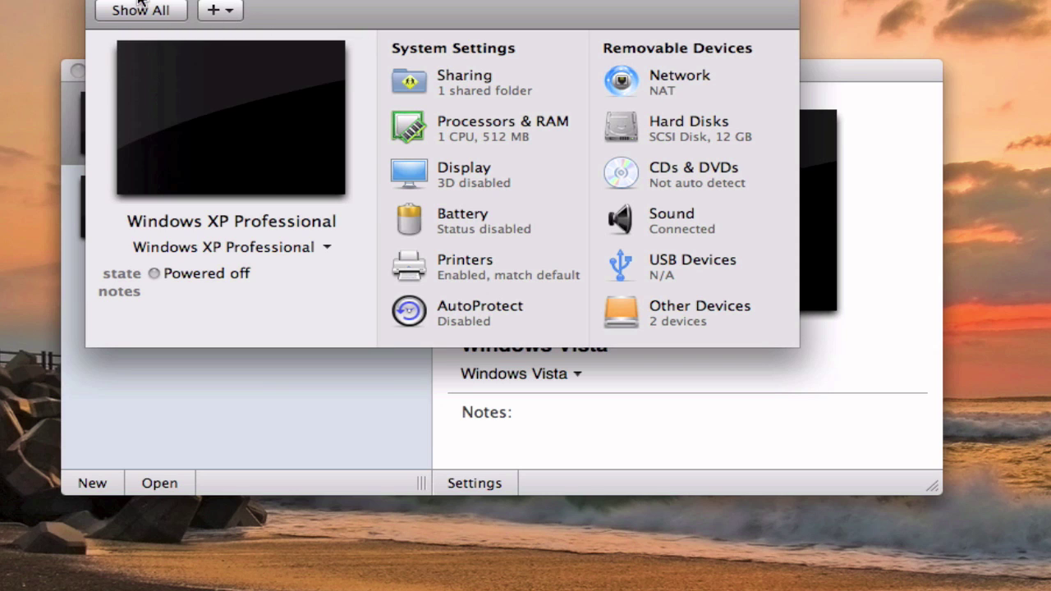
{"action": "key", "text": "super+w"}
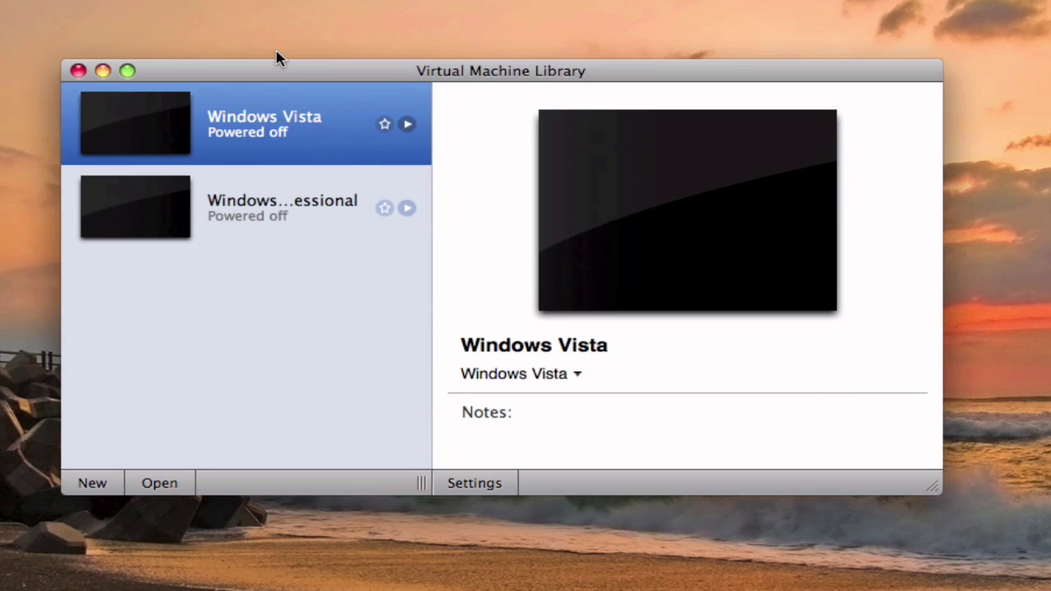
Step: Power on Windows XP Professional from the library and give it mouse control once it boots
{"action": "left_click", "coordinate": [302, 206]}
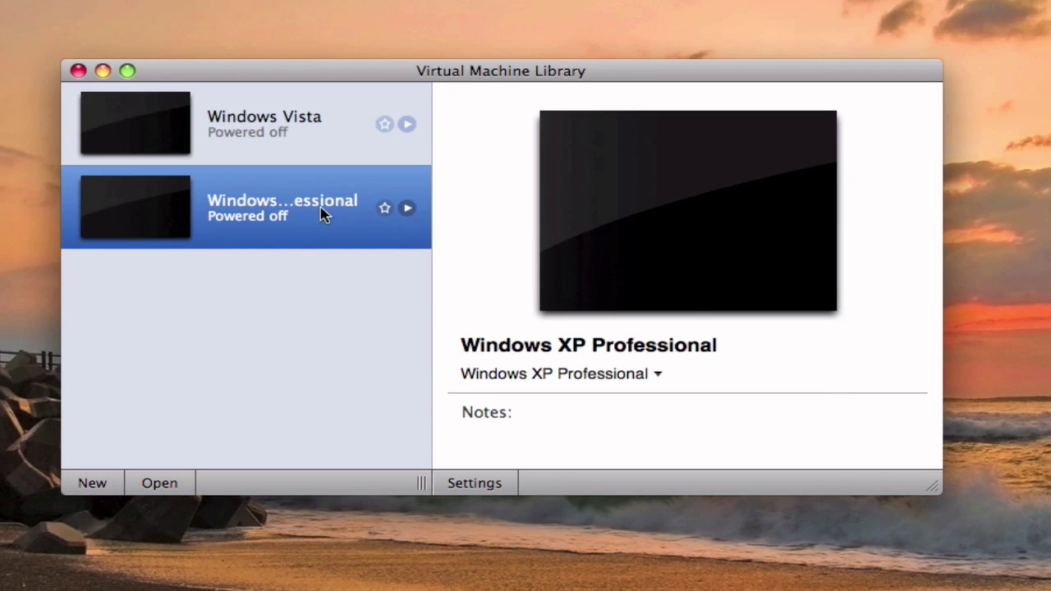
{"action": "left_click", "coordinate": [408, 210]}
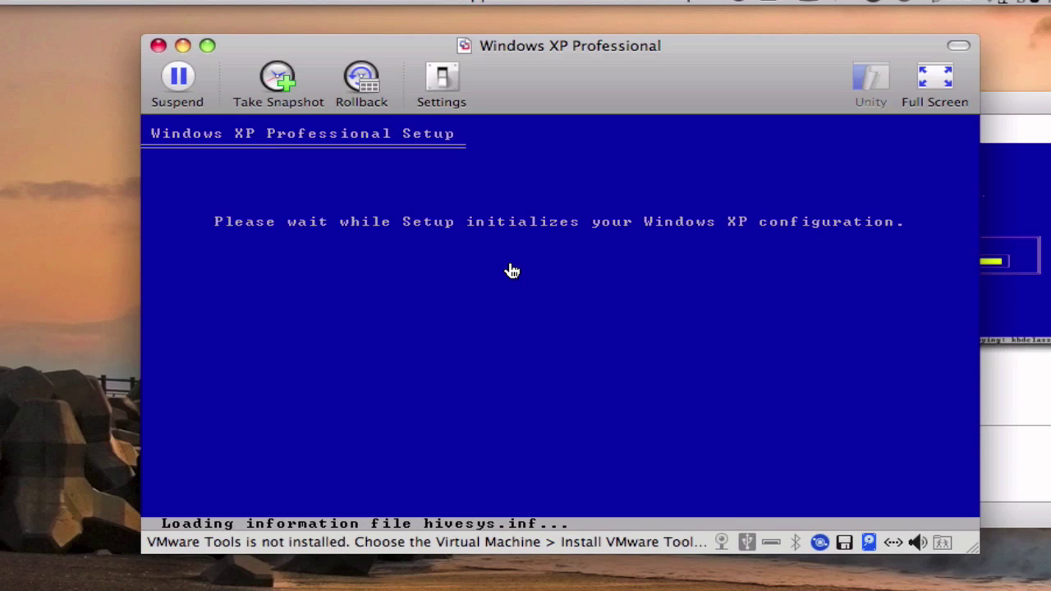
{"action": "left_click", "coordinate": [563, 229]}
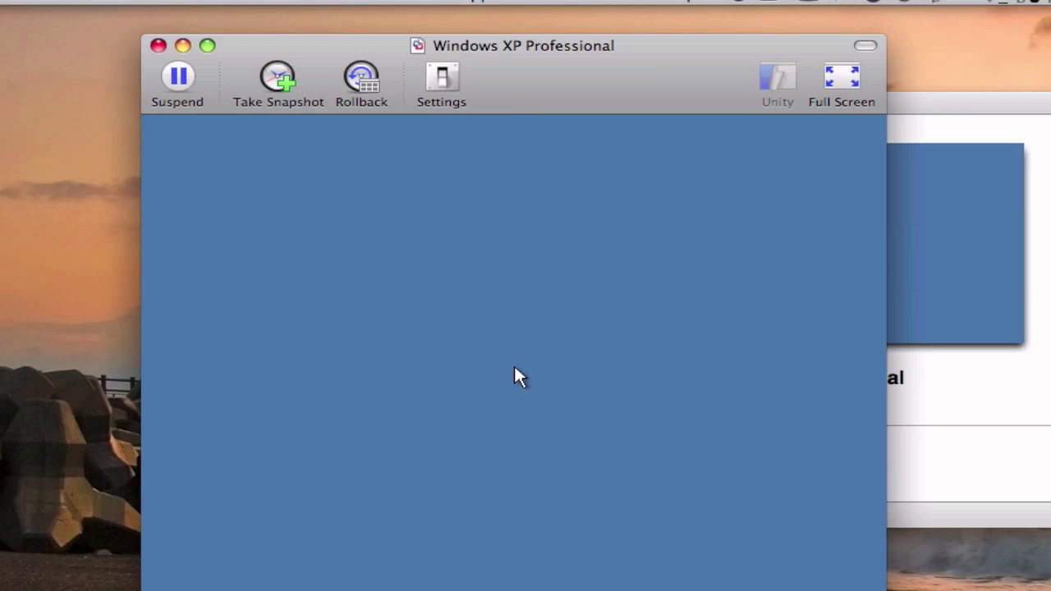
Step: Move the virtual machine window to the right while Setup loads to the Product Key page
{"action": "left_click_drag", "start_coordinate": [551, 44], "coordinate": [677, 24]}
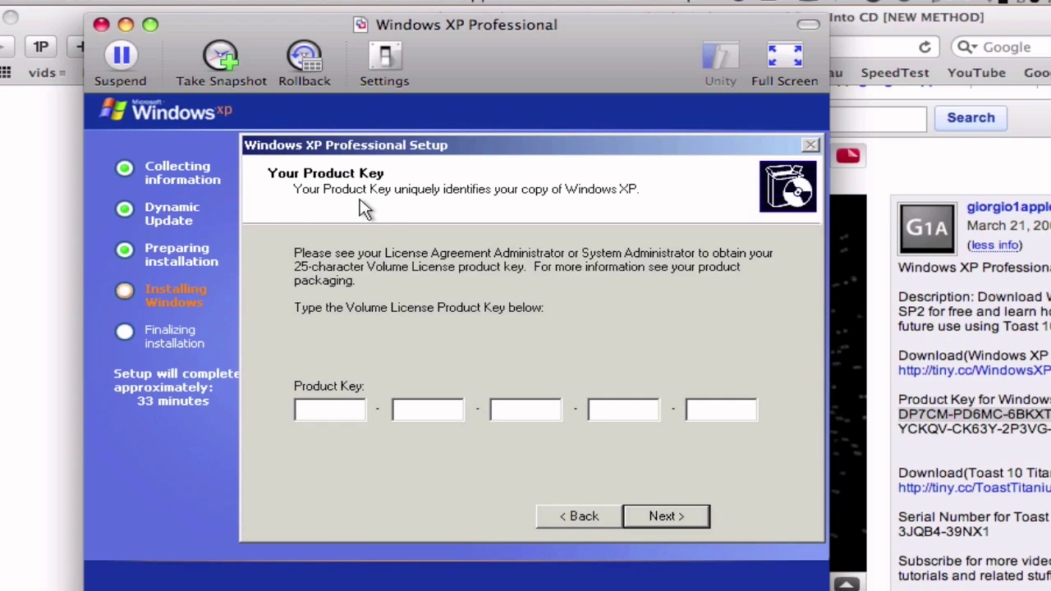
Step: Use Exposé to read the product key in Safari, then return to the Windows XP virtual machine
{"action": "key", "text": "F9"}
{"action": "left_click", "coordinate": [926, 398]}
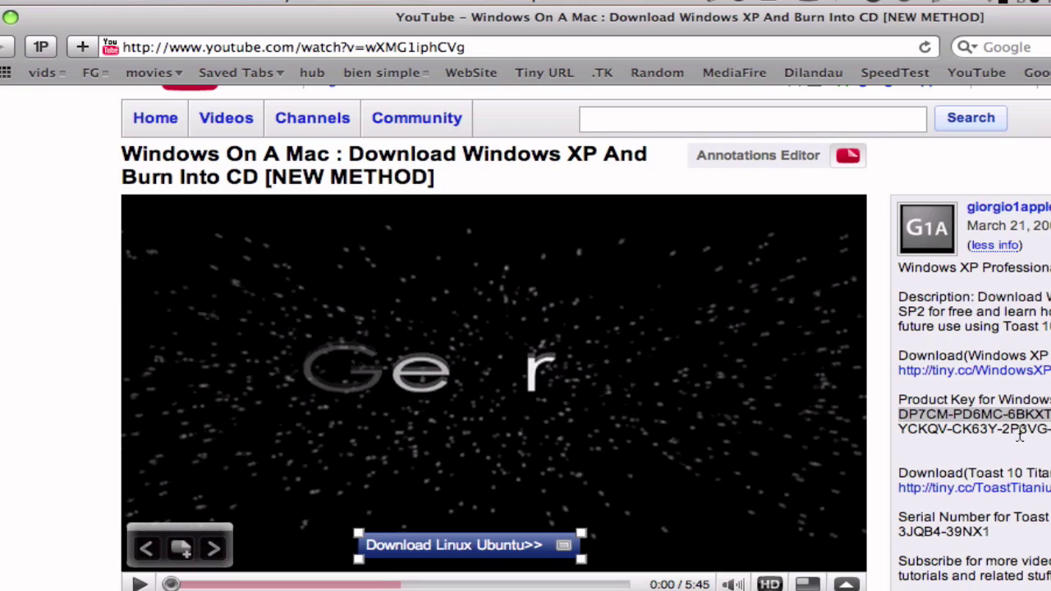
{"action": "key", "text": "F9"}
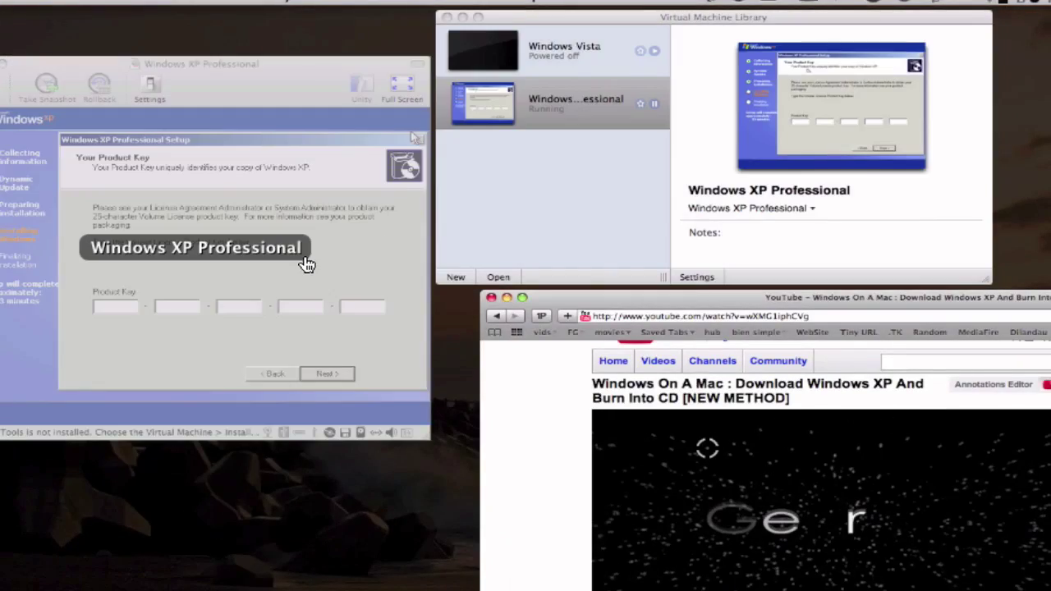
{"action": "left_click", "coordinate": [305, 263]}
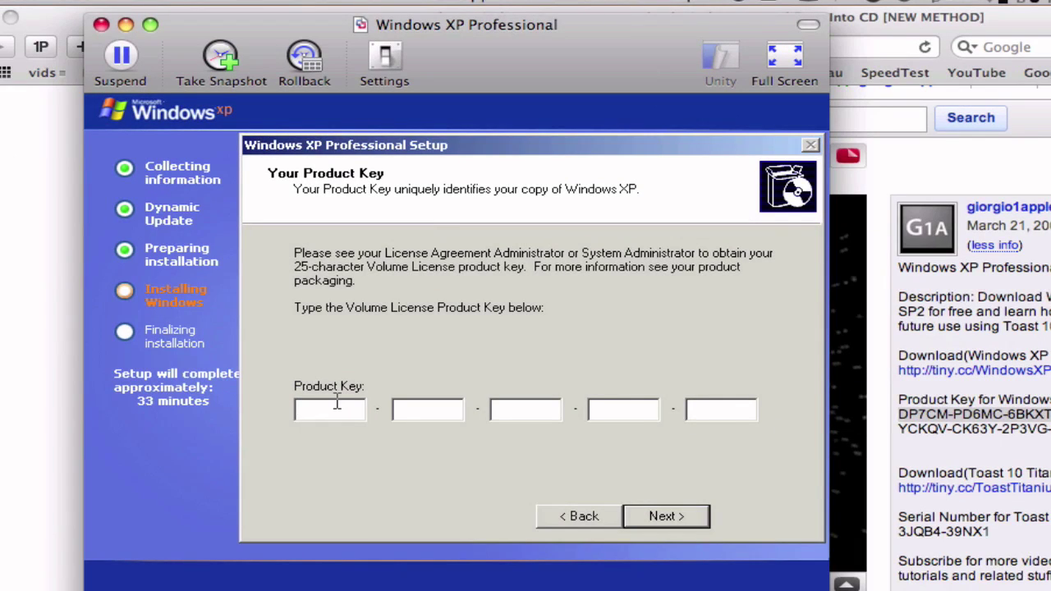
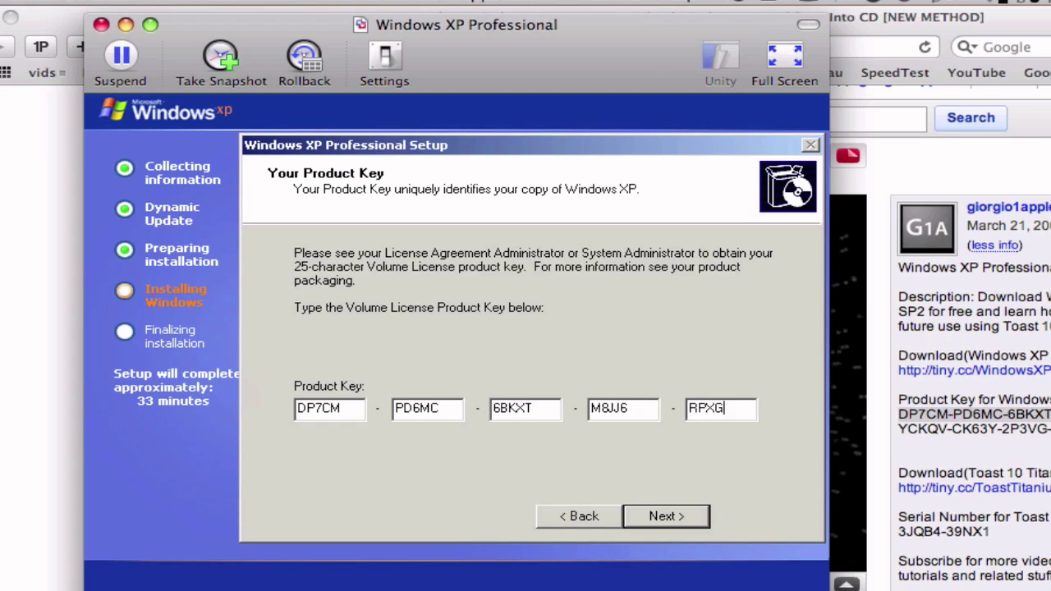
Step: Enter the product key in Setup, continue, and bring the YouTube tutorial page forward
{"action": "left_click", "coordinate": [653, 515]}
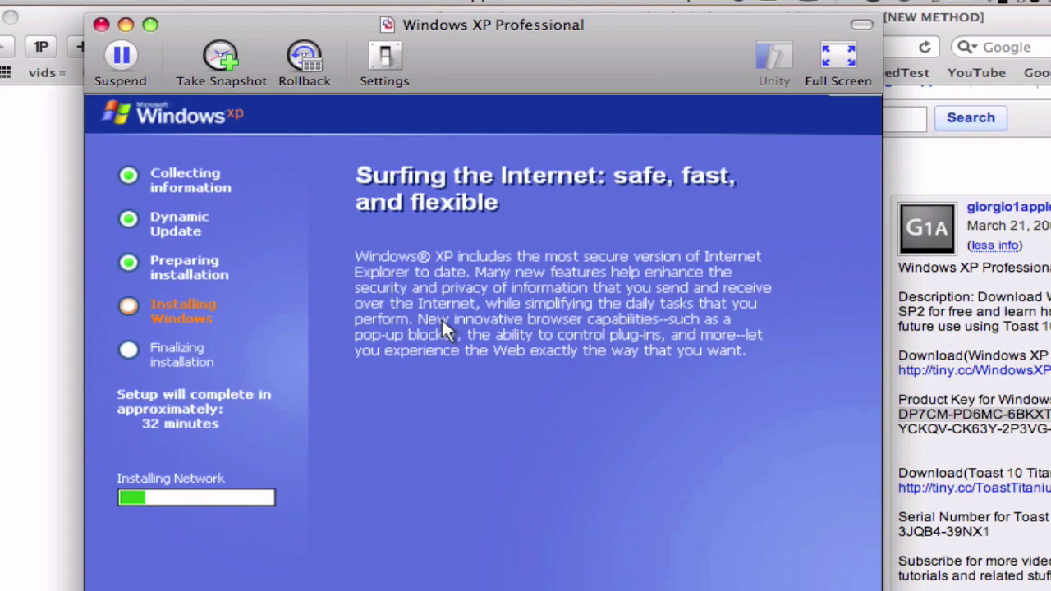
{"action": "left_click", "coordinate": [921, 435]}
Step: Return from Safari to the Windows XP VM, nudge its window right, and let setup reach the desktop
{"action": "left_click", "coordinate": [920, 435]}
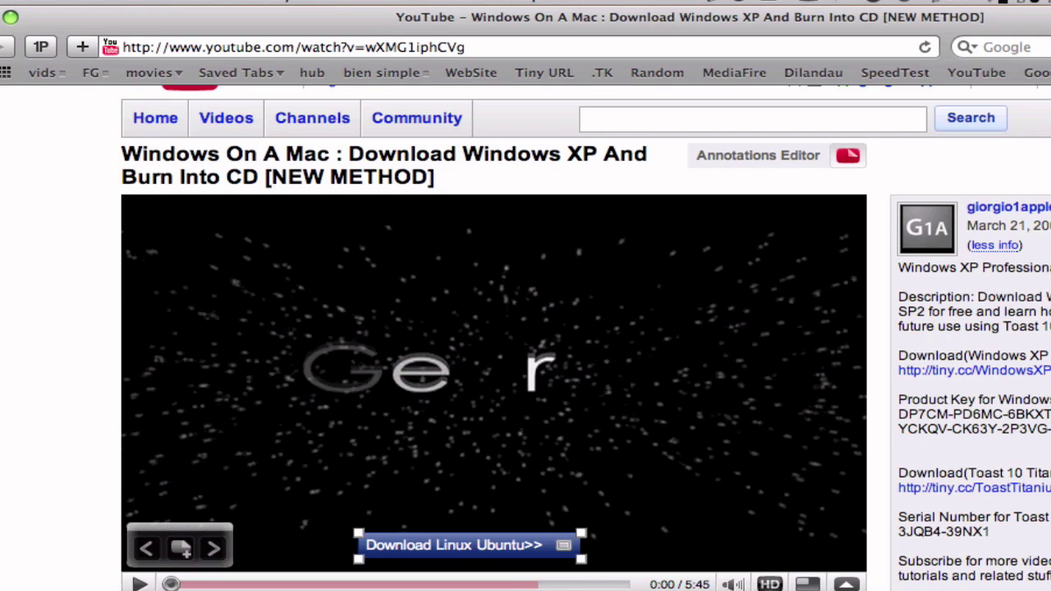
{"action": "left_click", "coordinate": [85, 394]}
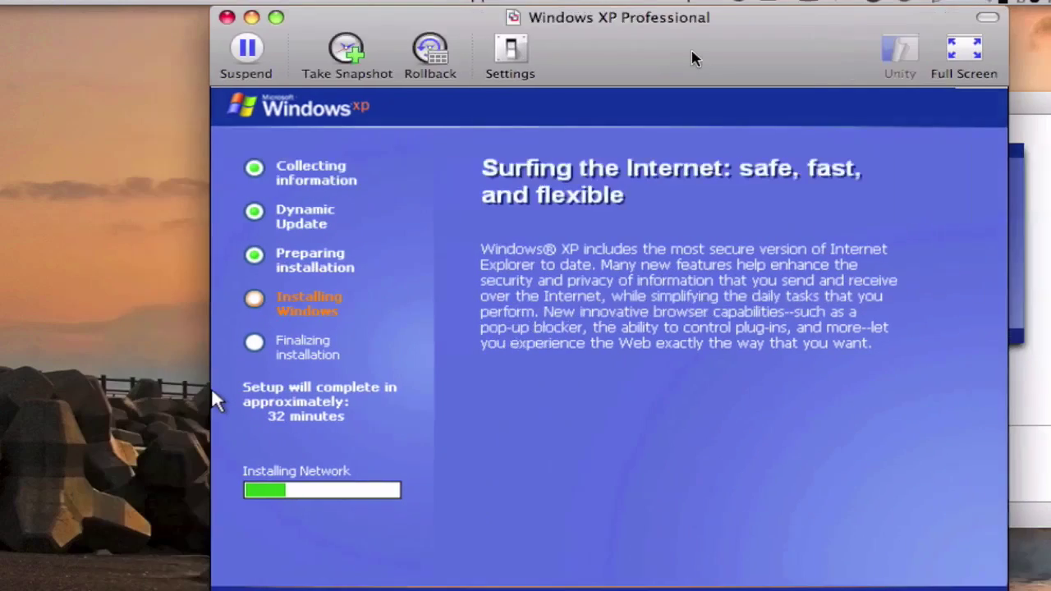
{"action": "left_click_drag", "start_coordinate": [692, 58], "coordinate": [703, 55]}
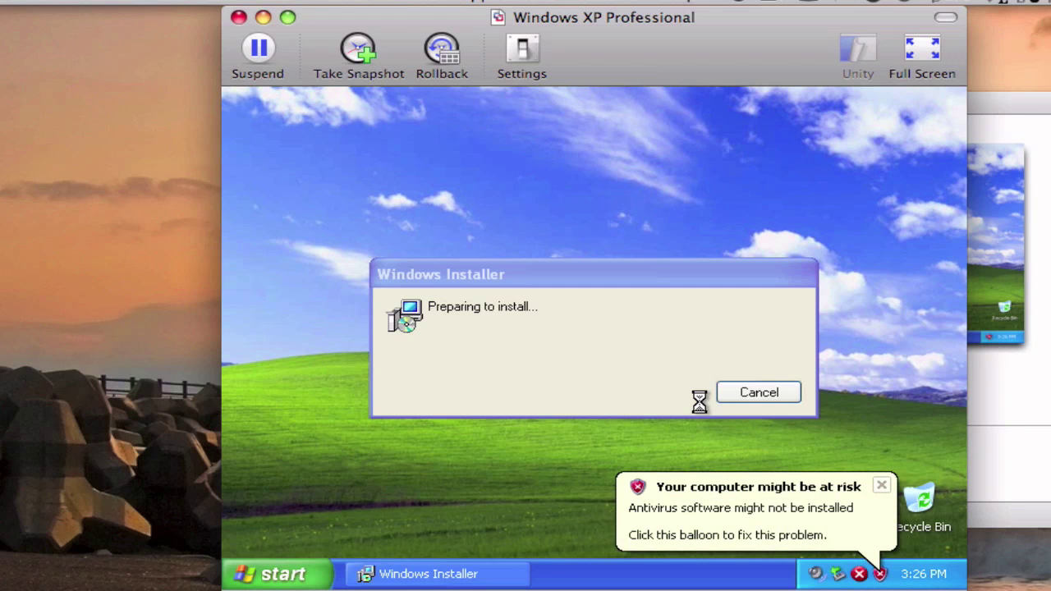
Step: Dismiss the antivirus balloon and accept and keep the higher suggested display resolution
{"action": "left_click", "coordinate": [878, 487]}
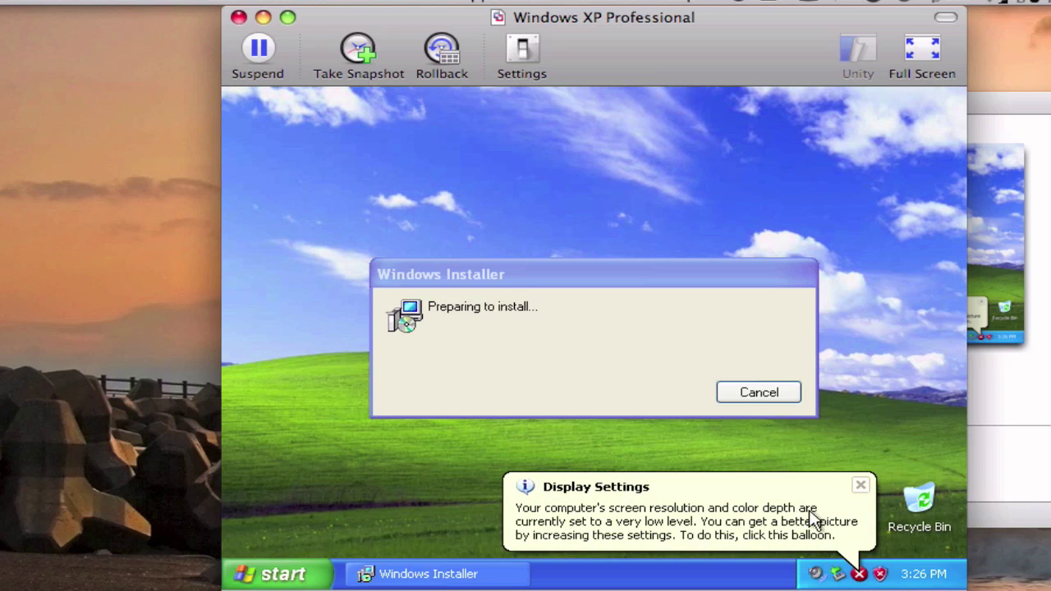
{"action": "left_click", "coordinate": [838, 492]}
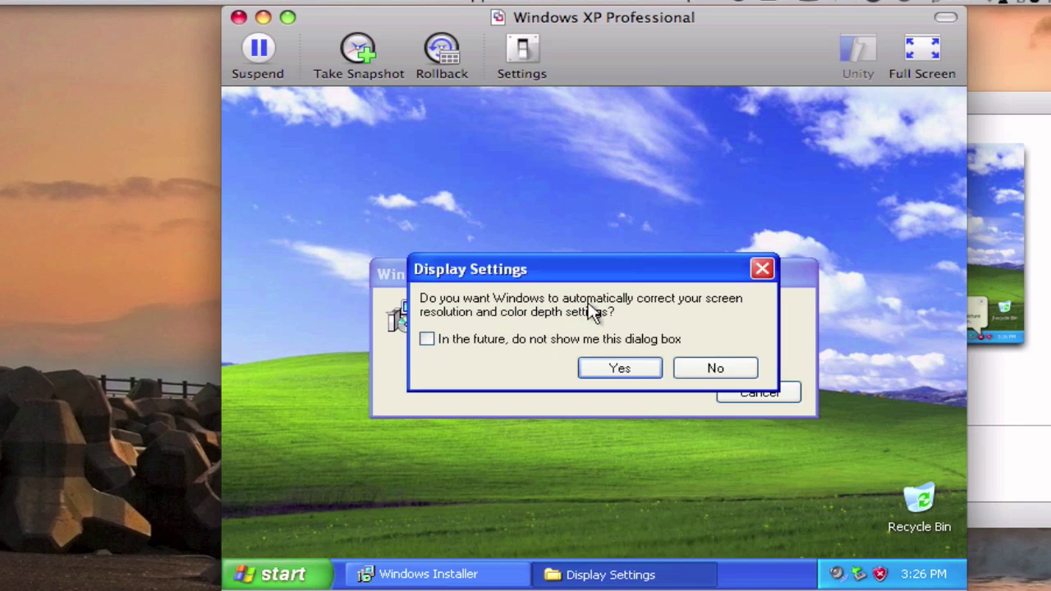
{"action": "left_click", "coordinate": [616, 367]}
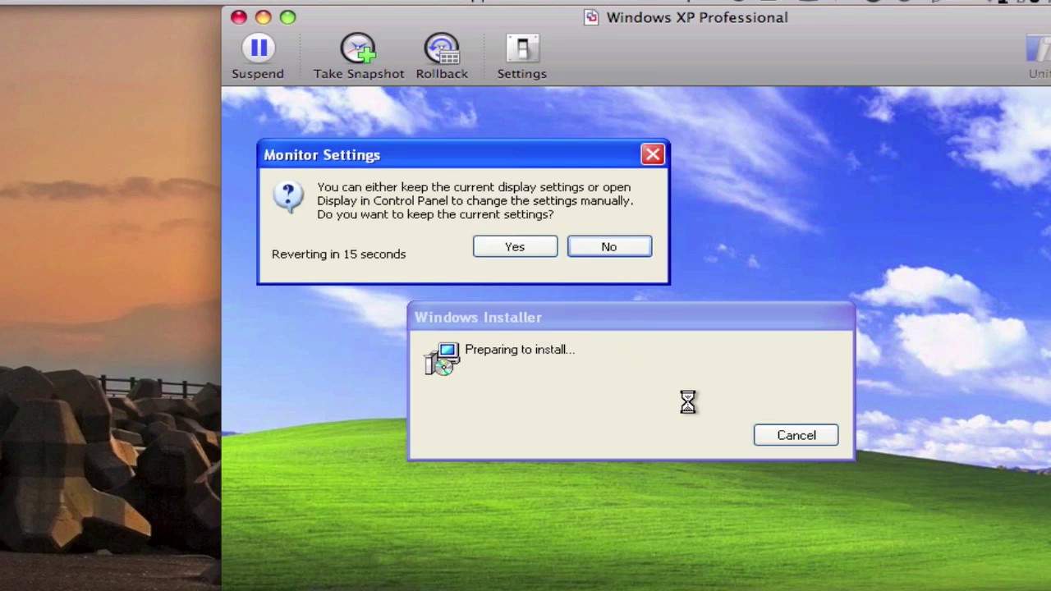
{"action": "left_click", "coordinate": [511, 250]}
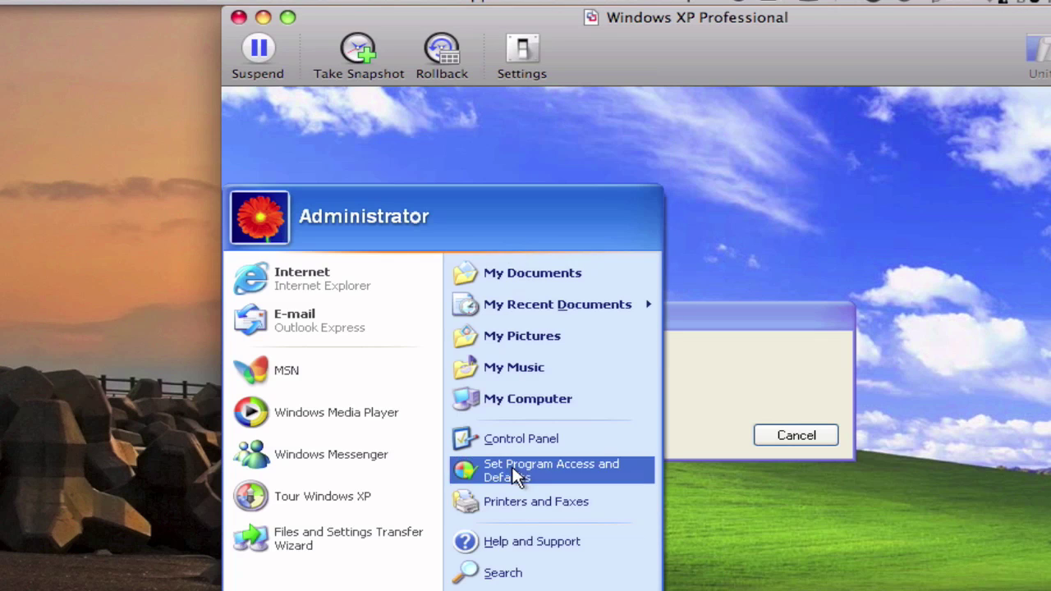
Step: Clear the tour notice and Start menu, then move the VMware Tools installer window up
{"action": "left_click", "coordinate": [780, 573]}
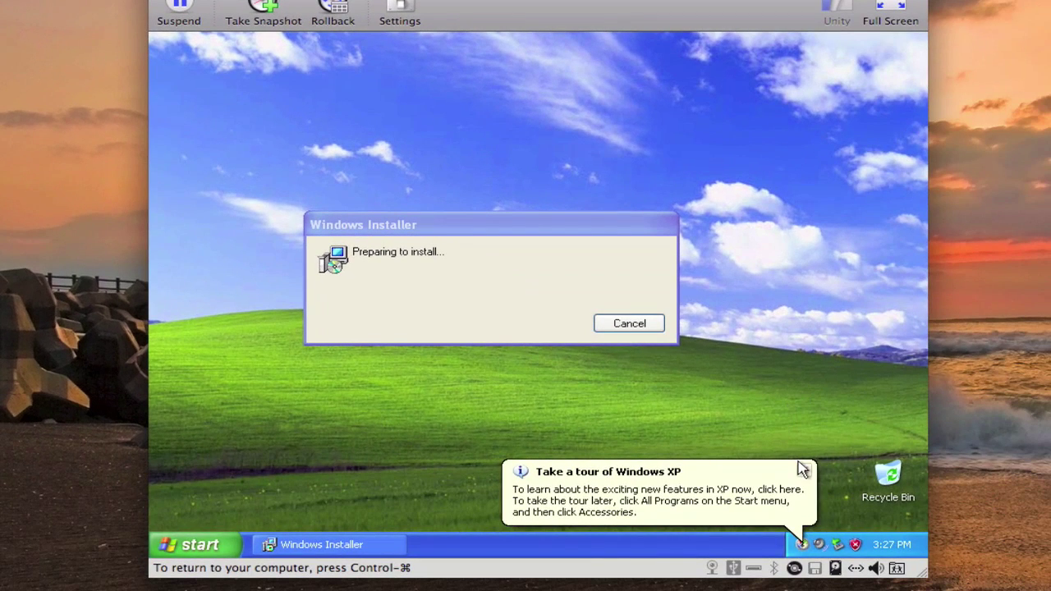
{"action": "left_click", "coordinate": [802, 468]}
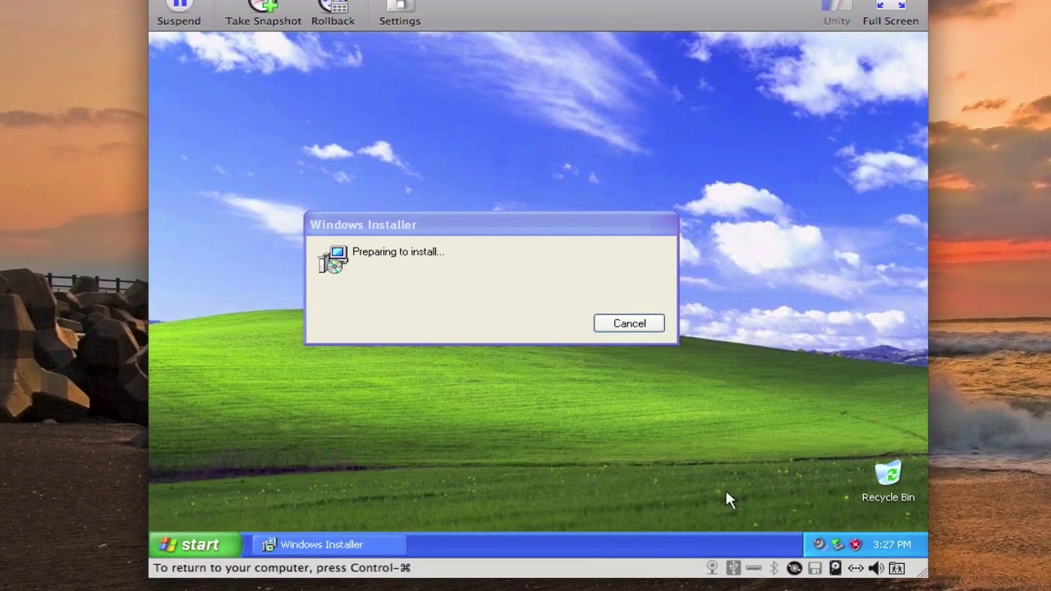
{"action": "left_click", "coordinate": [234, 546]}
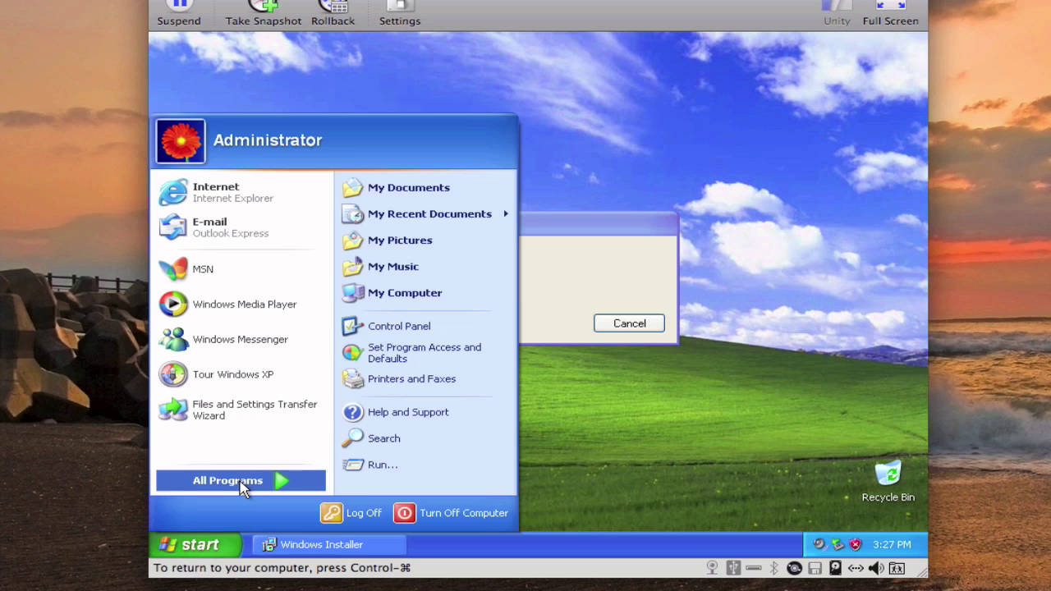
{"action": "left_click", "coordinate": [242, 484]}
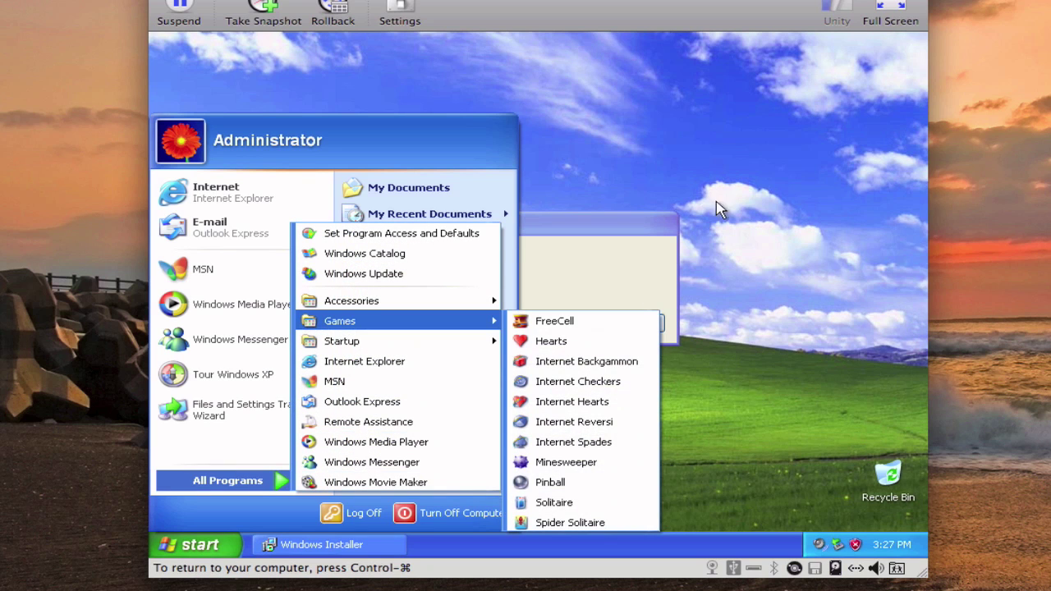
{"action": "left_click", "coordinate": [748, 124]}
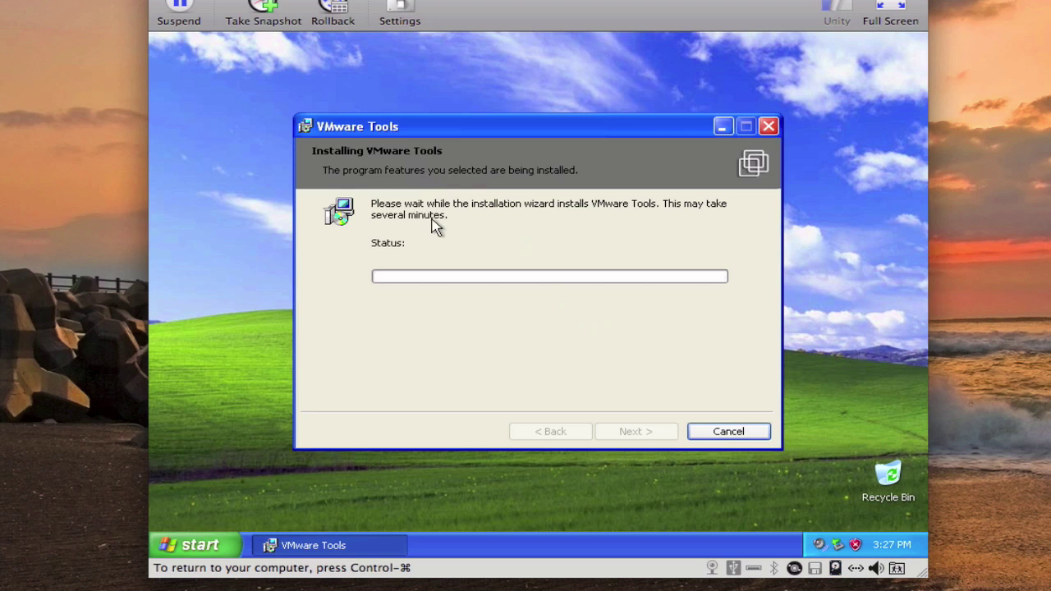
{"action": "left_click_drag", "start_coordinate": [577, 118], "coordinate": [574, 84]}
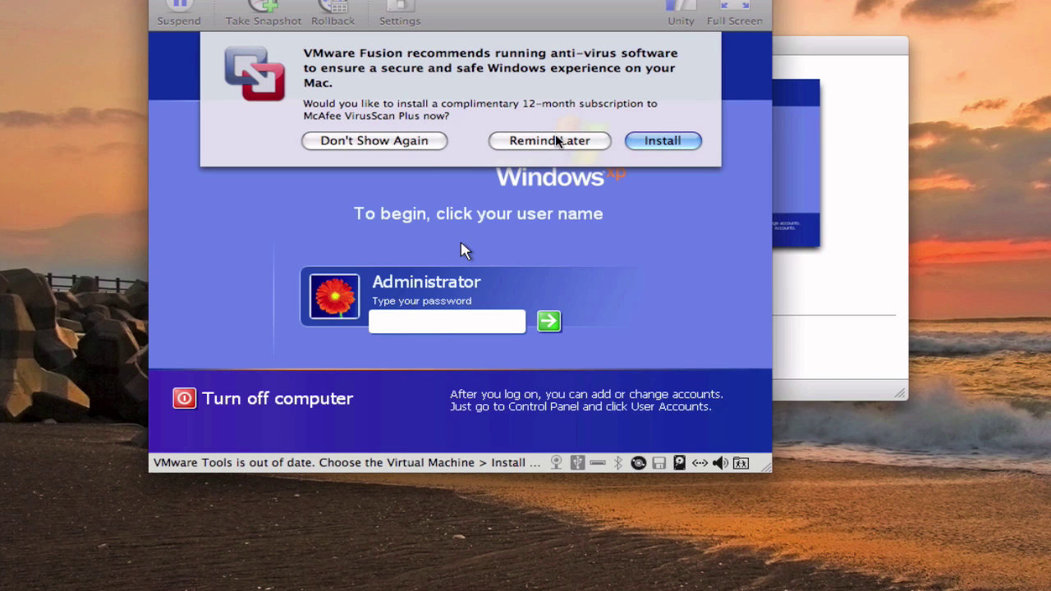
Step: Postpone the McAfee offer, log in with the Administrator password, and dismiss the antivirus and display balloons
{"action": "left_click", "coordinate": [554, 141]}
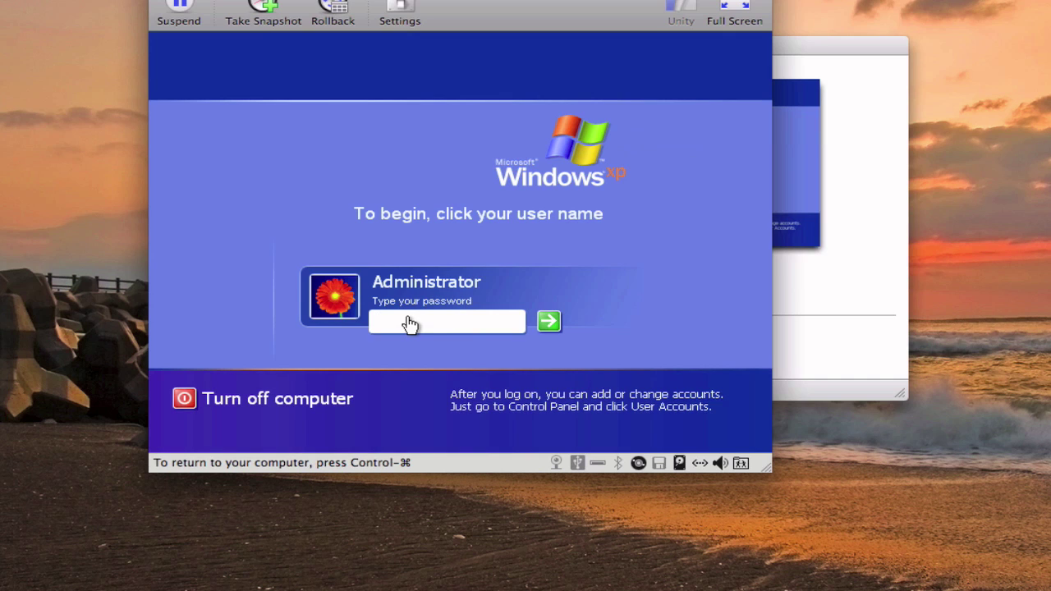
{"action": "key", "text": "Return"}
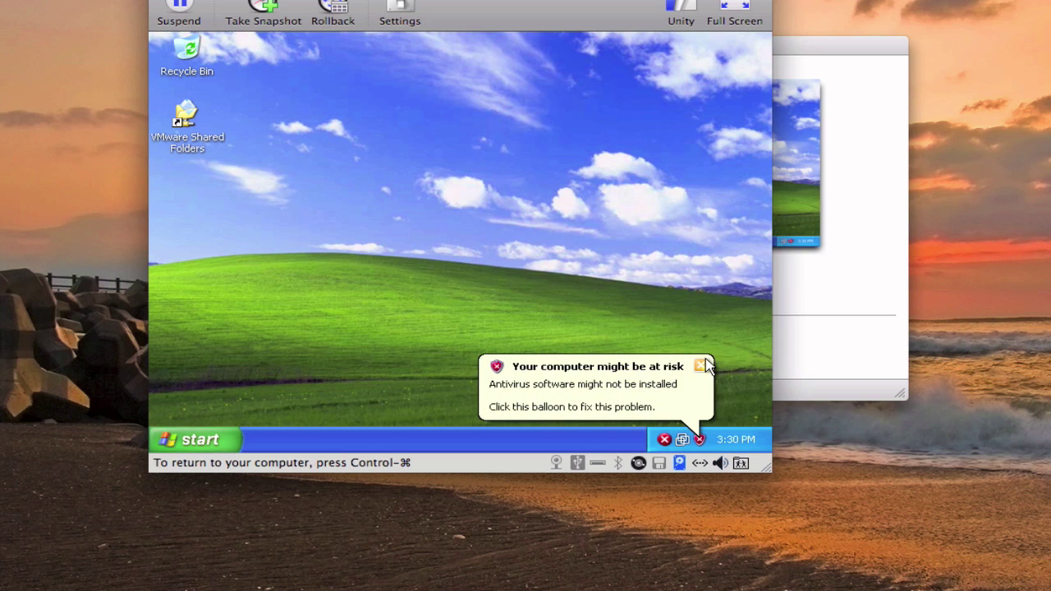
{"action": "left_click", "coordinate": [701, 365]}
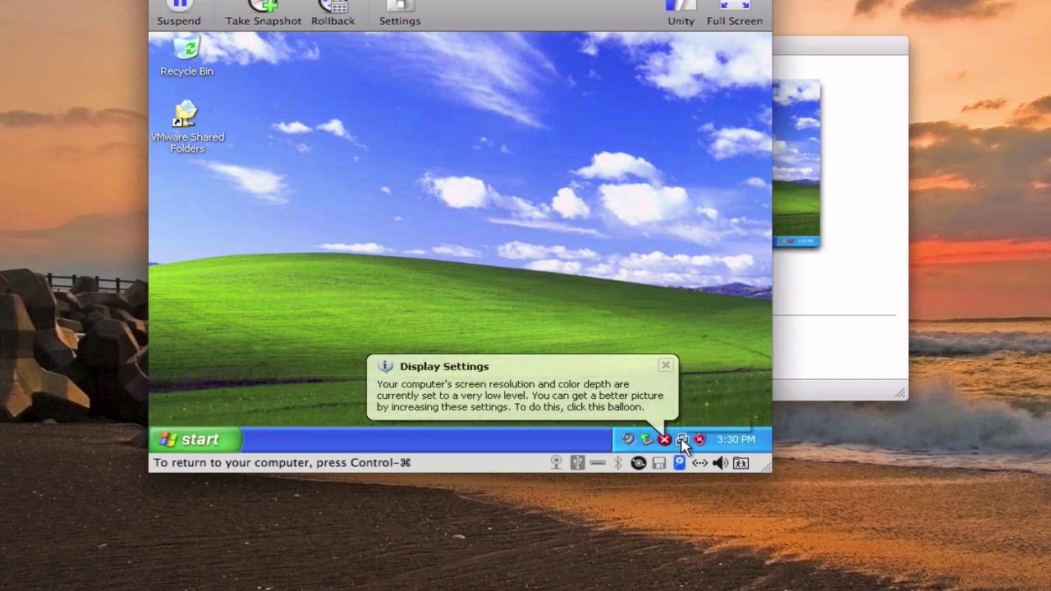
{"action": "left_click", "coordinate": [666, 365]}
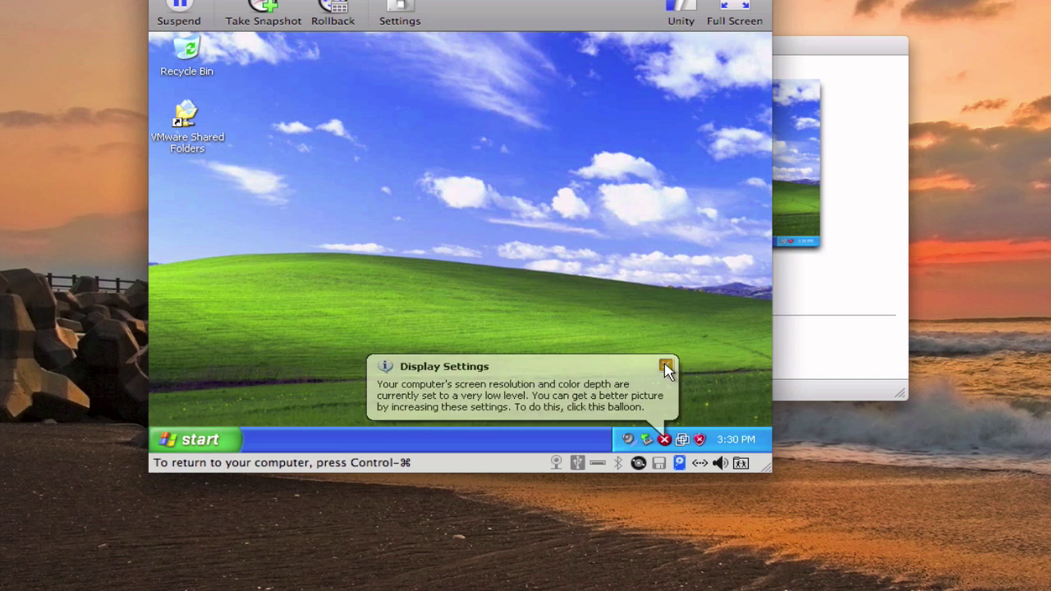
Step: Switch the Windows XP VM to full screen and dismiss the Windows XP tour notice
{"action": "left_click", "coordinate": [724, 18]}
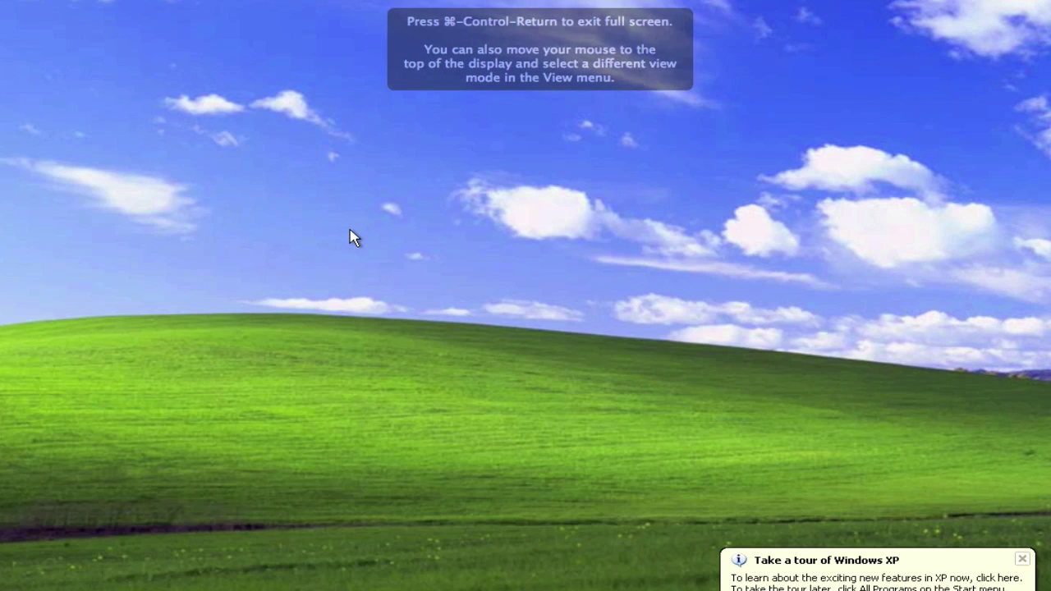
{"action": "left_click", "coordinate": [1023, 560]}
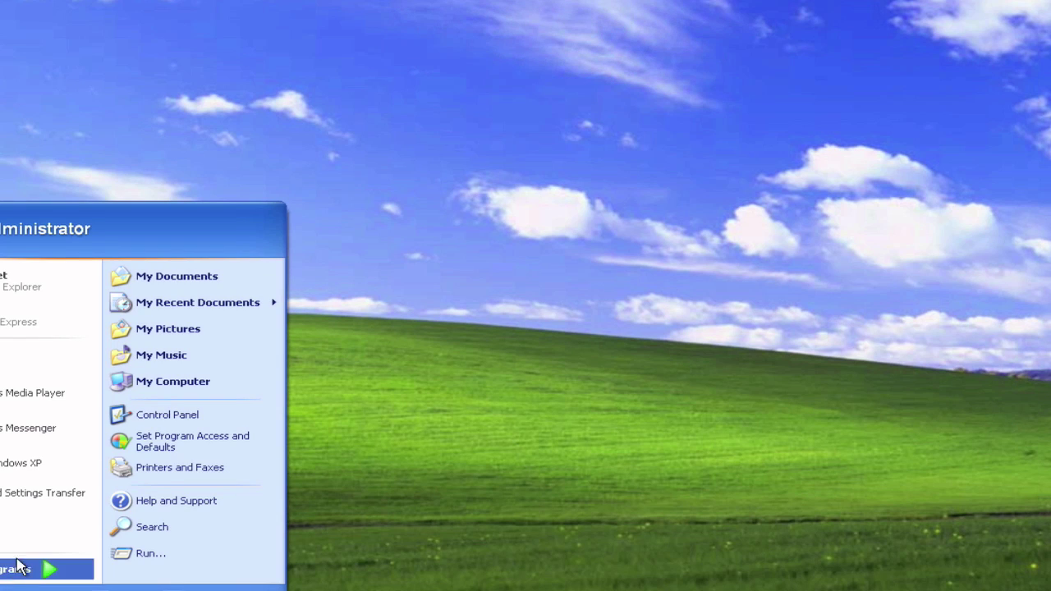
{"action": "mouse_move", "coordinate": [32, 572]}
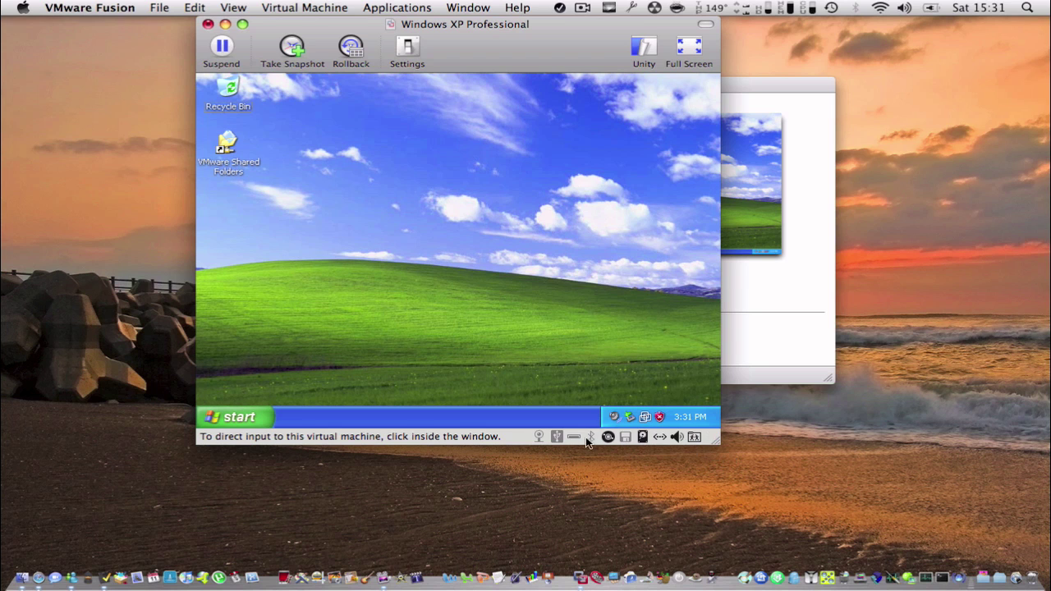
Step: Try connecting the Apple Built-in iSight camera to Windows XP, then cancel
{"action": "left_click", "coordinate": [538, 435]}
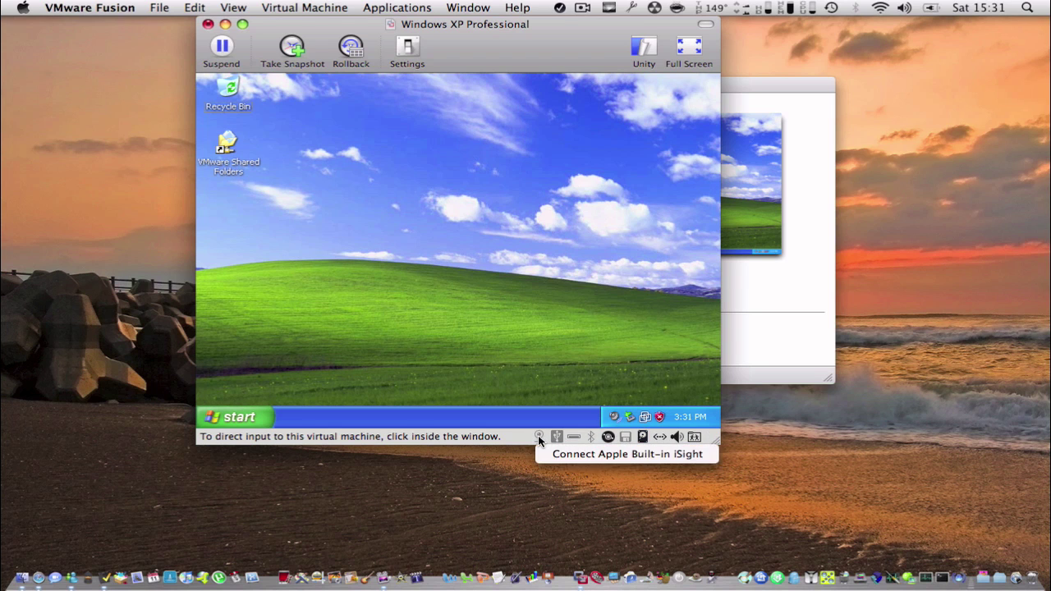
{"action": "left_click", "coordinate": [544, 454]}
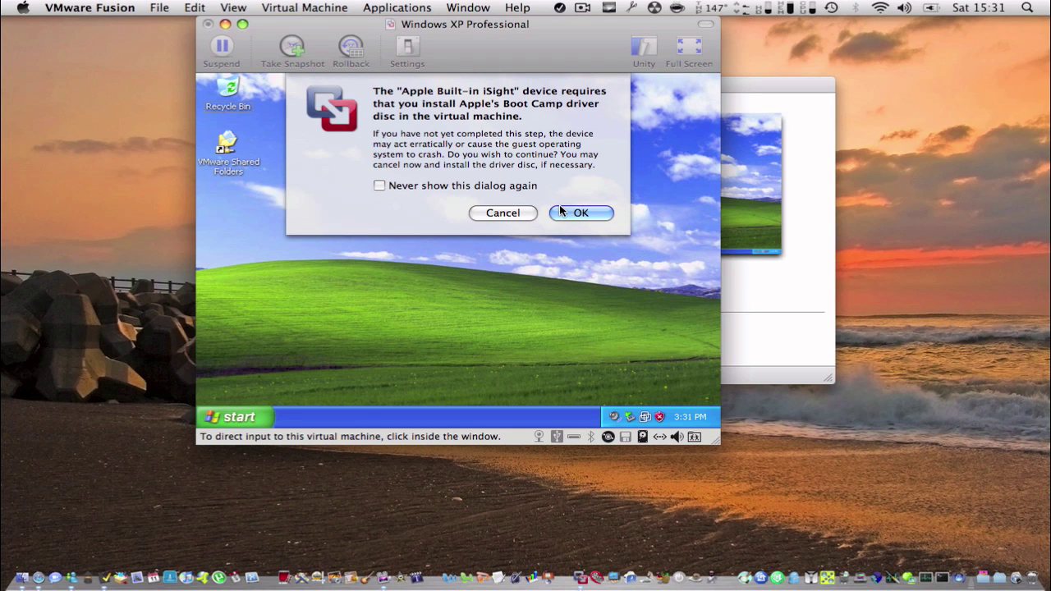
{"action": "left_click", "coordinate": [511, 211]}
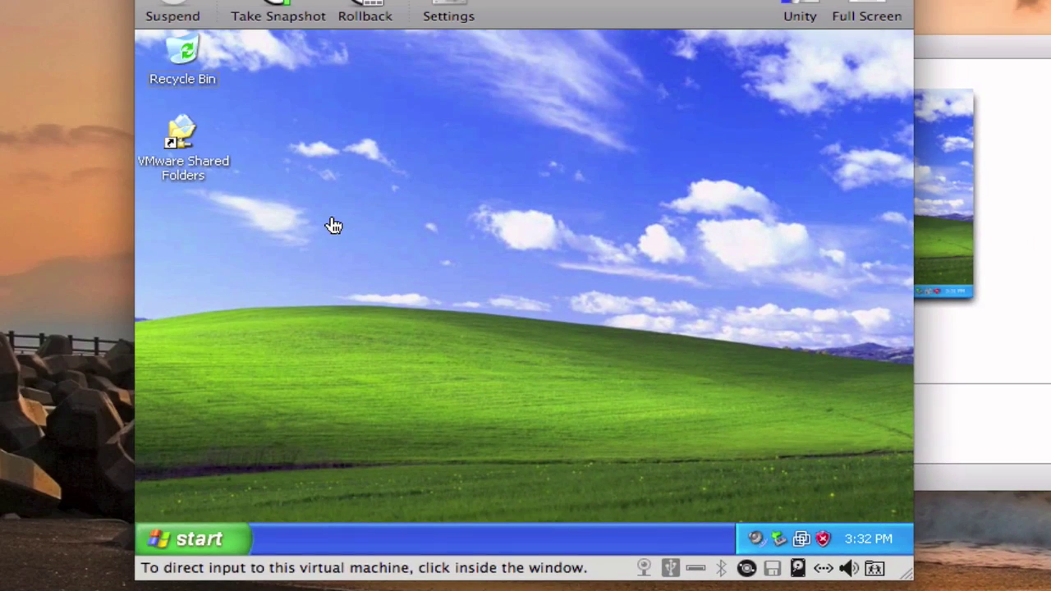
Step: Give the VM keyboard and mouse focus and select the VMware Shared Folders desktop icon
{"action": "left_click", "coordinate": [331, 218]}
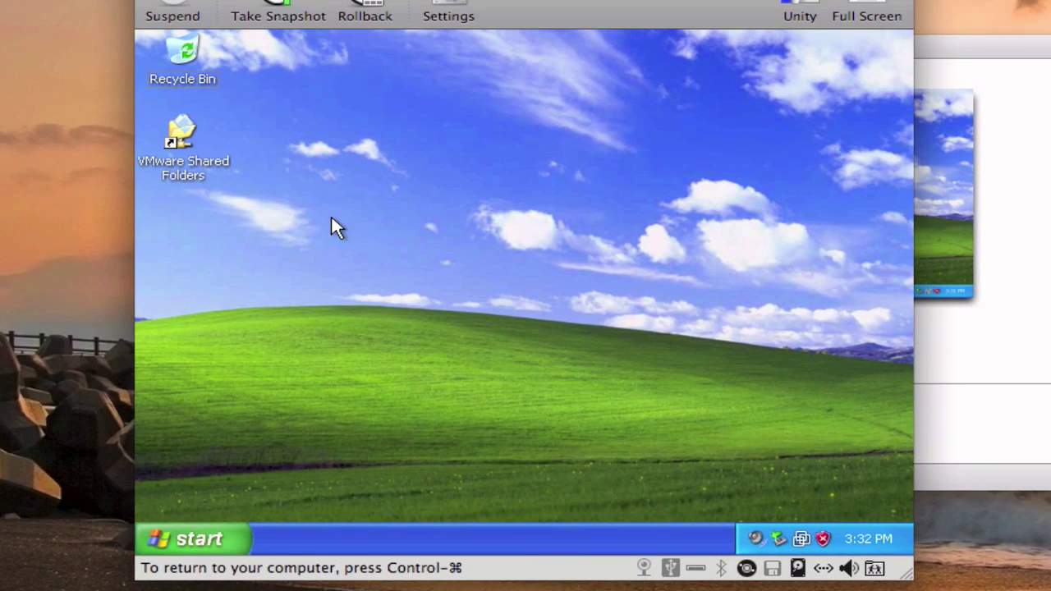
{"action": "double_click", "coordinate": [185, 136]}
{"action": "left_click", "coordinate": [187, 135]}
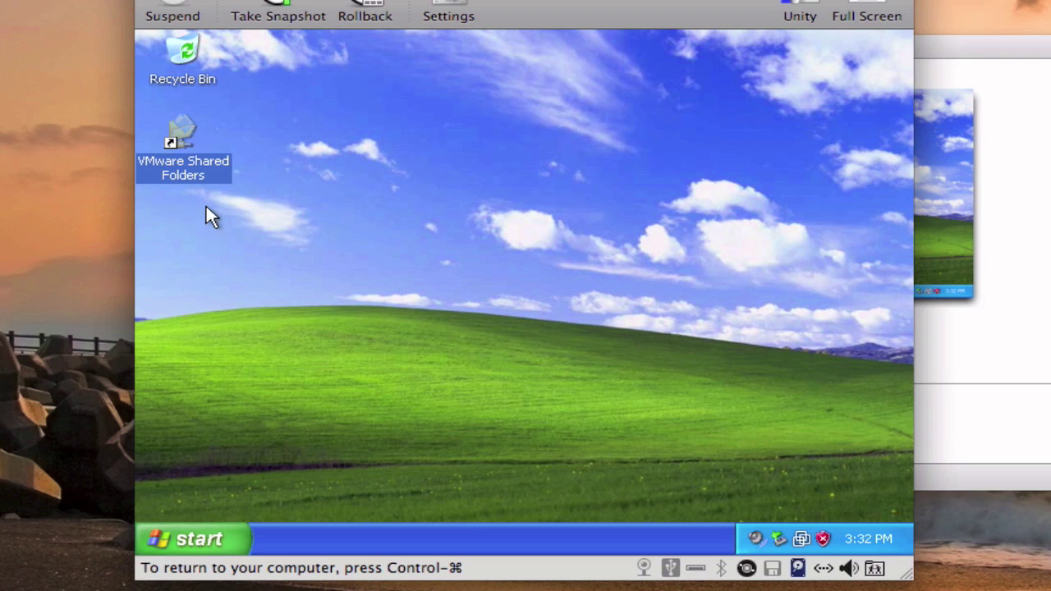
Step: Open VMware Shared Folders and browse into the Mac user's shared home folder
{"action": "double_click", "coordinate": [190, 164]}
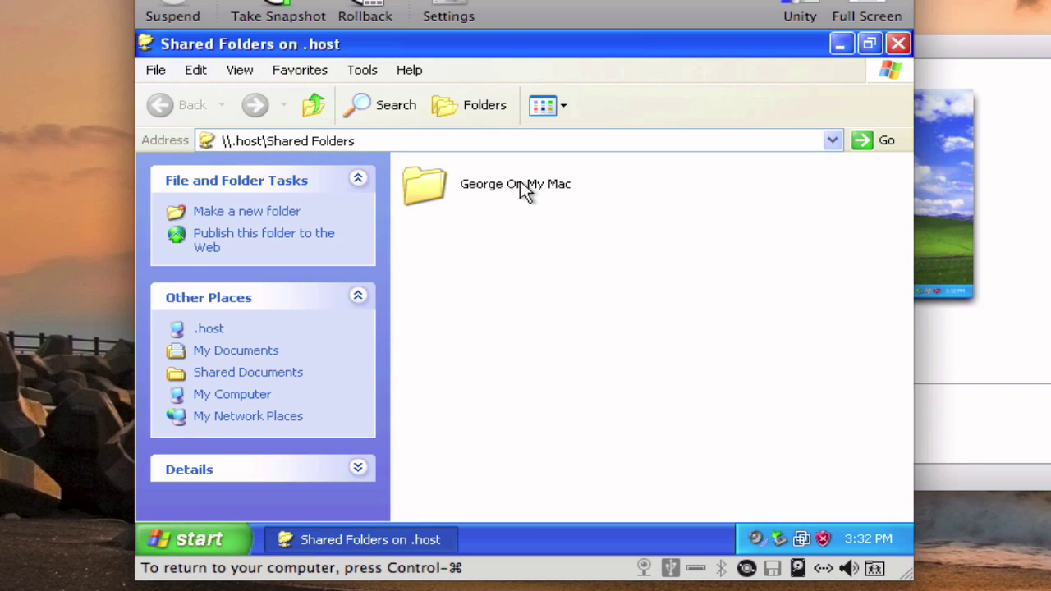
{"action": "double_click", "coordinate": [489, 184]}
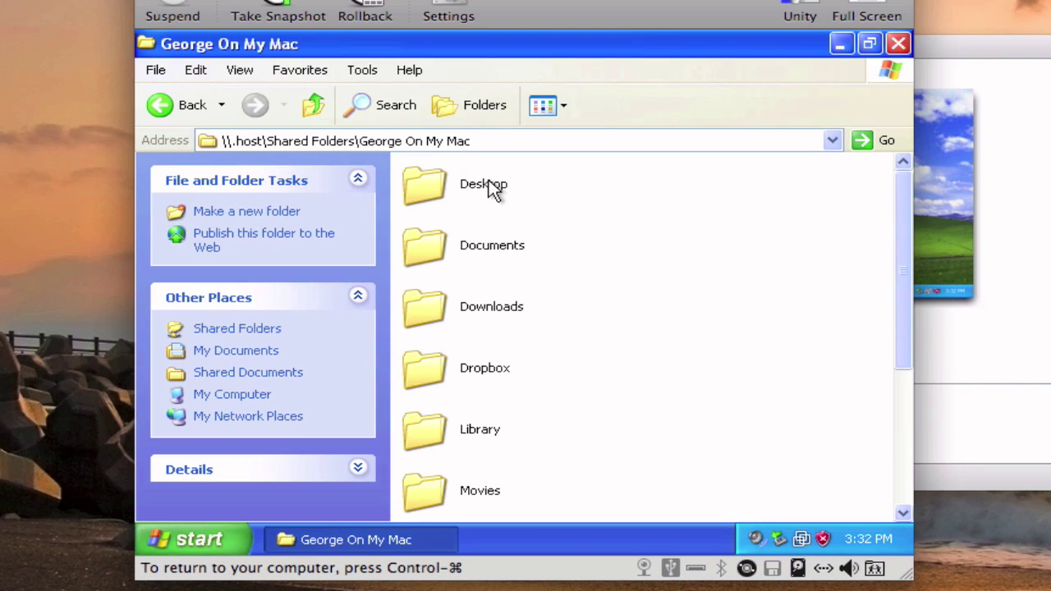
{"action": "scroll", "coordinate": [563, 340], "scroll_direction": "down", "scroll_amount": 3}
{"action": "scroll", "coordinate": [558, 353], "scroll_direction": "up", "scroll_amount": 3}
{"action": "scroll", "coordinate": [555, 352], "scroll_direction": "down", "scroll_amount": 2}
{"action": "scroll", "coordinate": [550, 348], "scroll_direction": "up", "scroll_amount": 2}
Step: Open the shared Documents folder, scroll through its contents, and close the window
{"action": "double_click", "coordinate": [458, 252]}
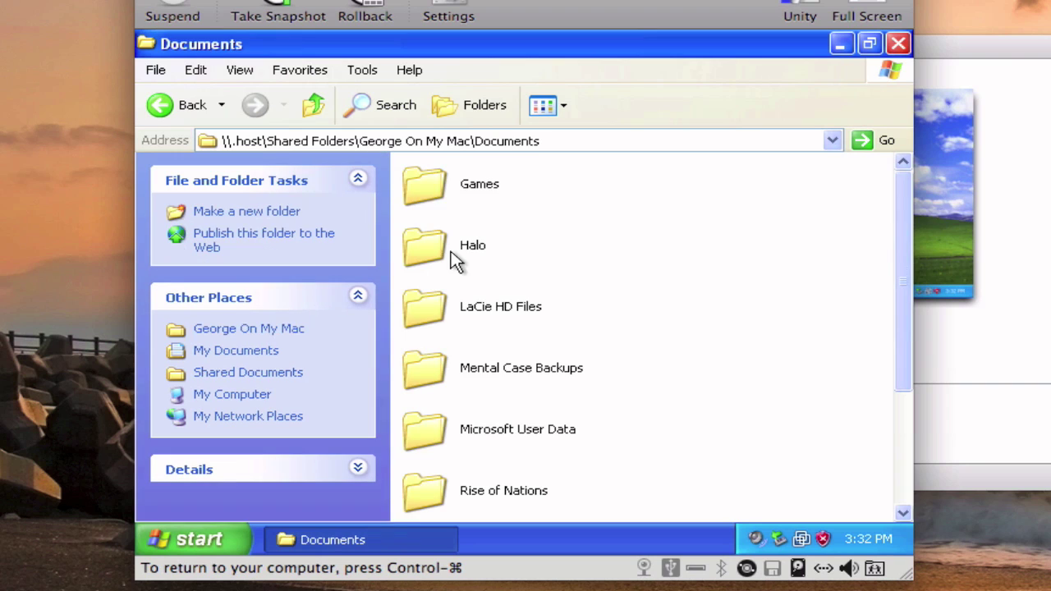
{"action": "scroll", "coordinate": [549, 328], "scroll_direction": "down", "scroll_amount": 3}
{"action": "scroll", "coordinate": [566, 314], "scroll_direction": "up", "scroll_amount": 3}
{"action": "scroll", "coordinate": [599, 269], "scroll_direction": "down", "scroll_amount": 3}
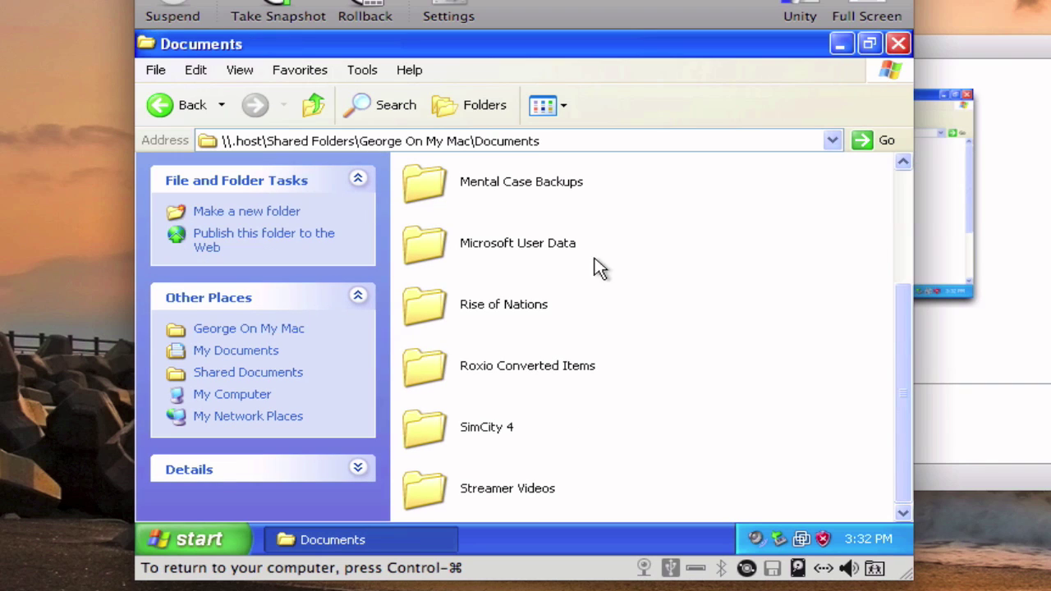
{"action": "left_click", "coordinate": [896, 46]}
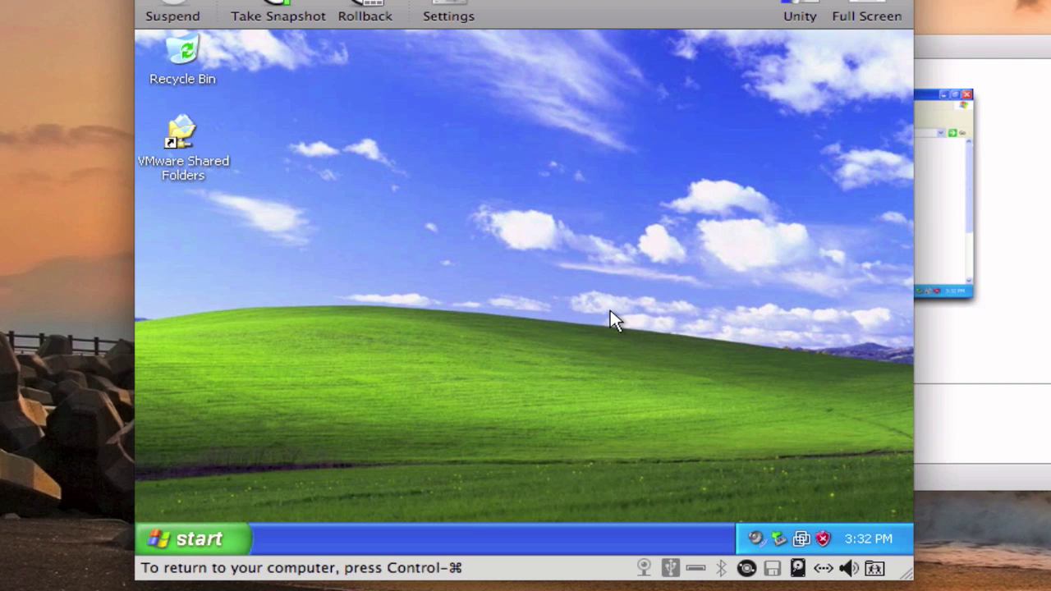